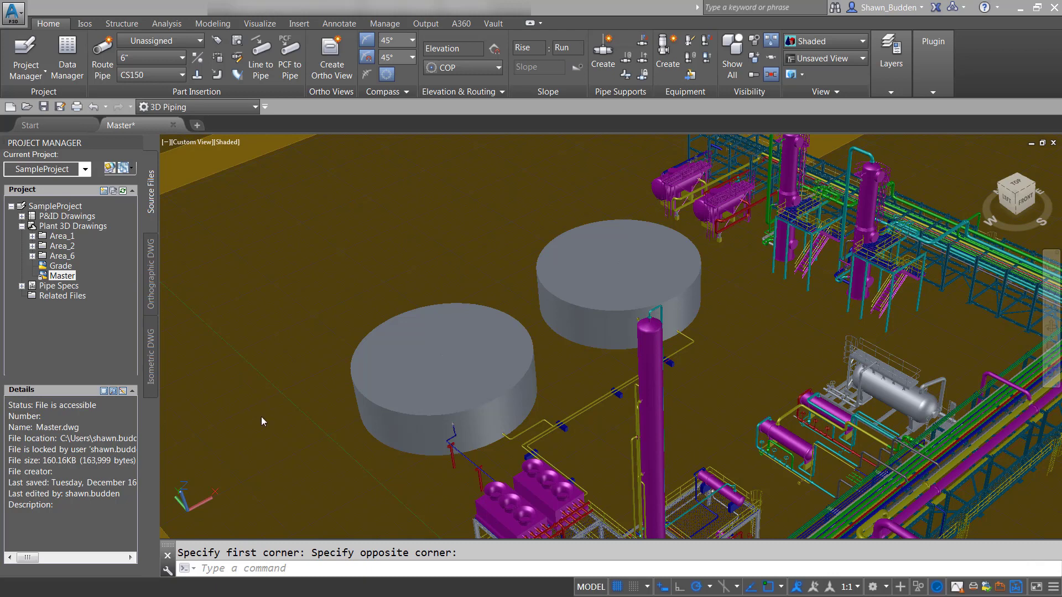
# - Open the project properties of SampleProject from the project tree
pyautogui.rightClick(49, 209)
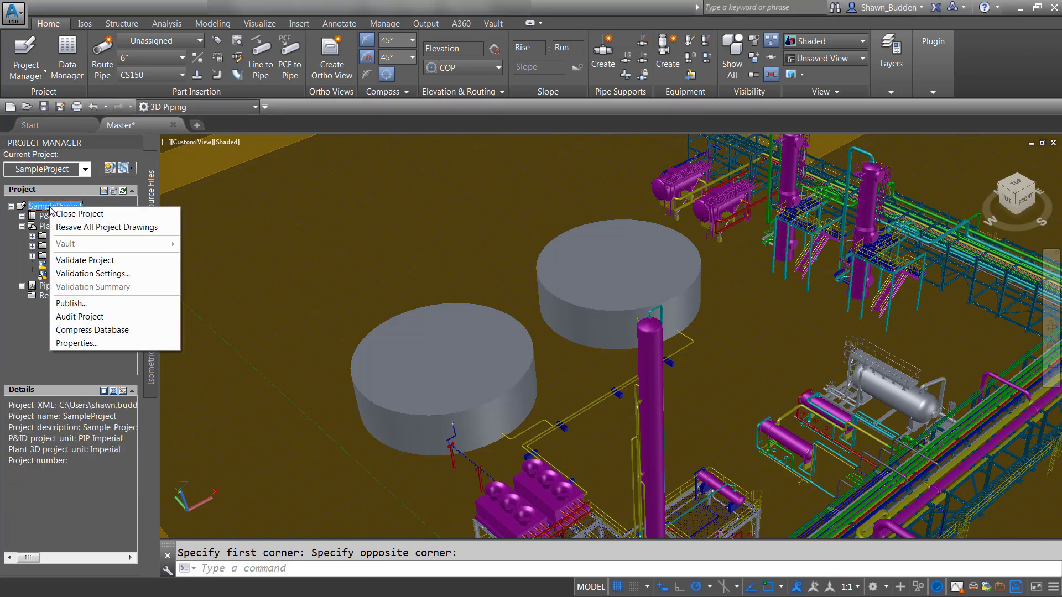
pyautogui.click(77, 343)
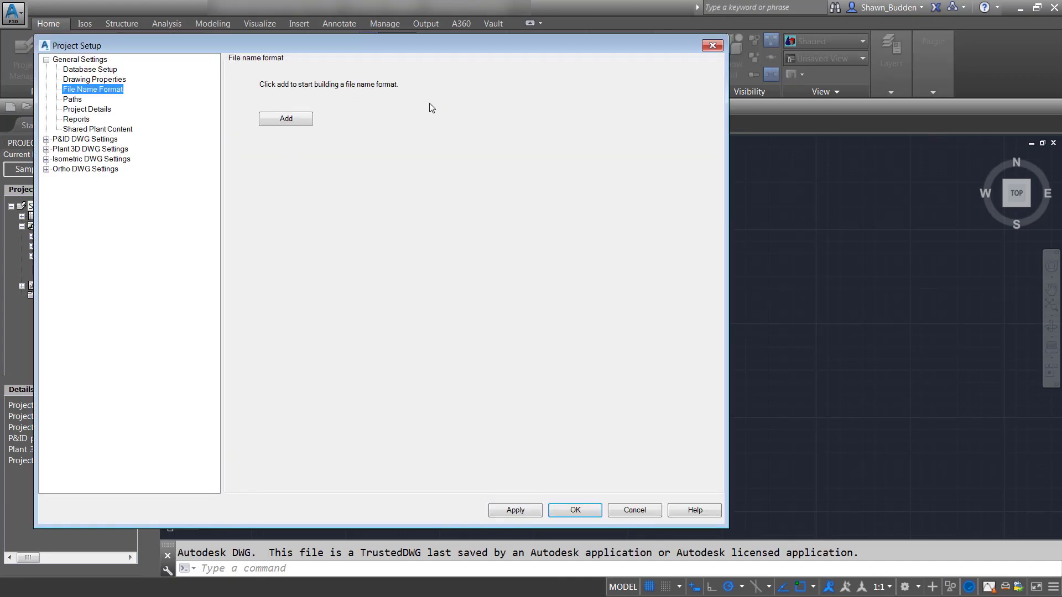
pyautogui.moveTo(363, 51); pyautogui.dragTo(378, 86)
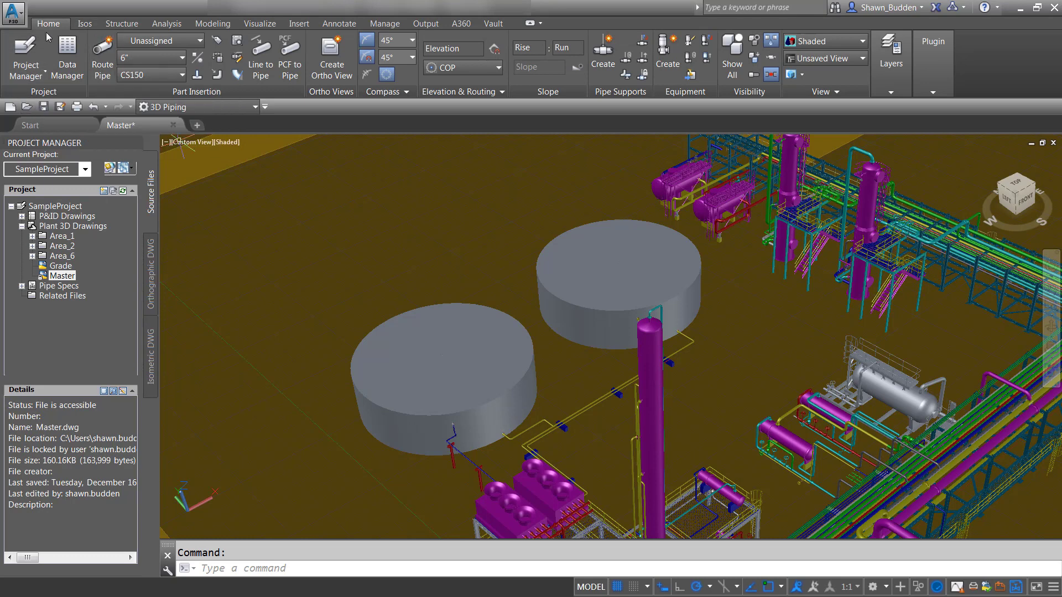
# - Open the Project Setup dialog for SampleProject and reposition it over the drawing area
pyautogui.click(45, 78)
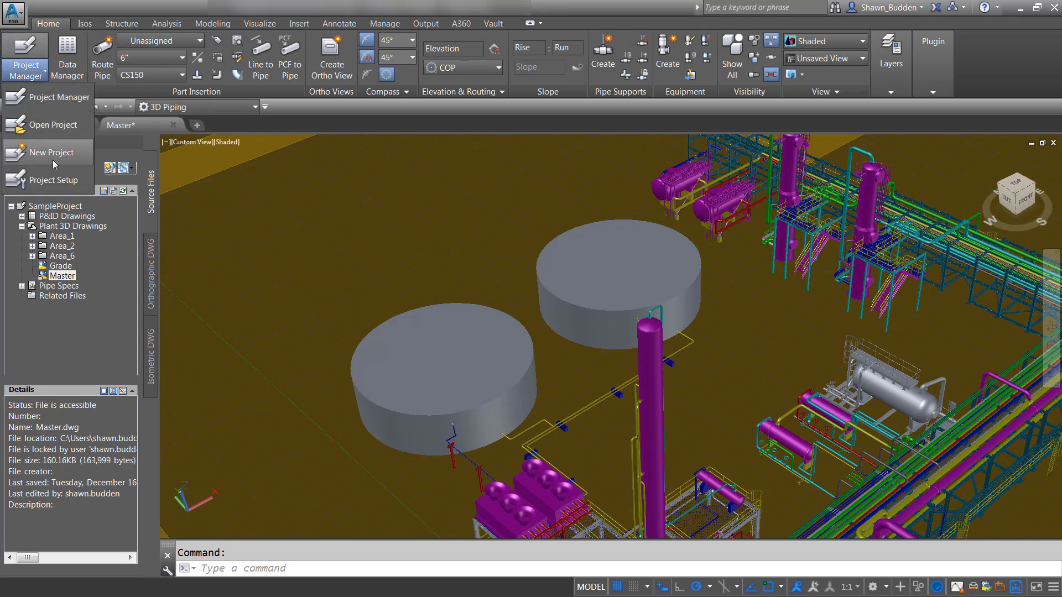
pyautogui.click(53, 179)
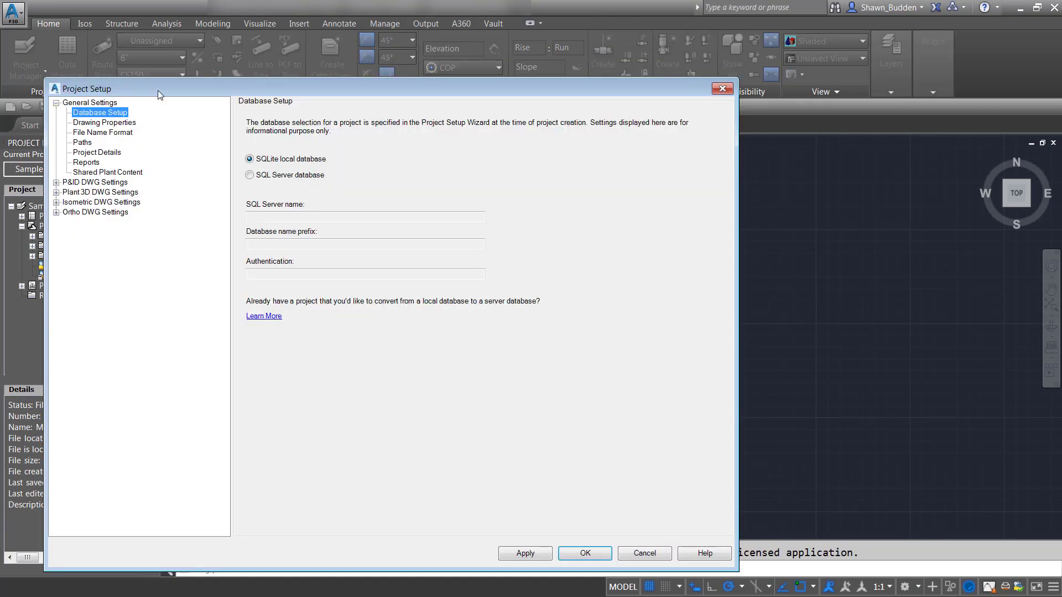
pyautogui.moveTo(170, 88); pyautogui.dragTo(287, 35)
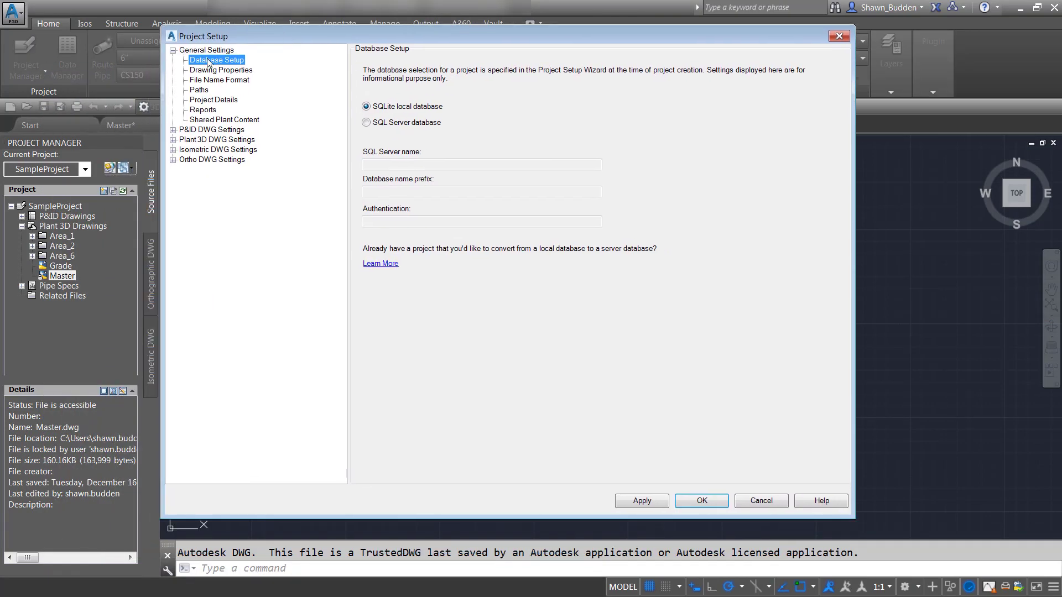
# - Examine the contents of the P&ID, Plant 3D, Isometric and Ortho DWG settings groups, plus the Project Details and Database Setup pages
pyautogui.press('Up')
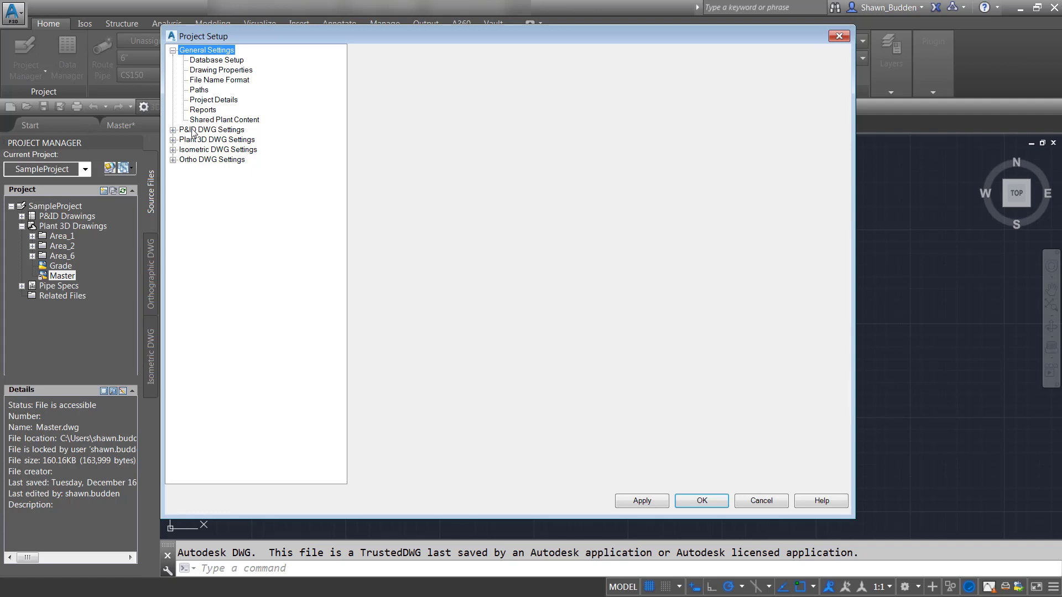
pyautogui.click(172, 130)
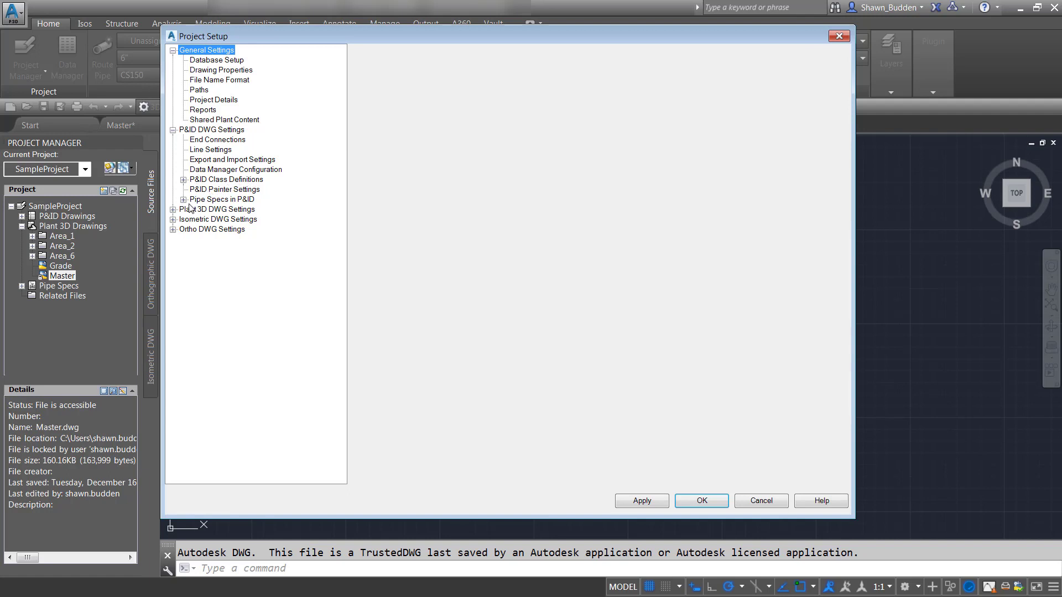
pyautogui.click(173, 210)
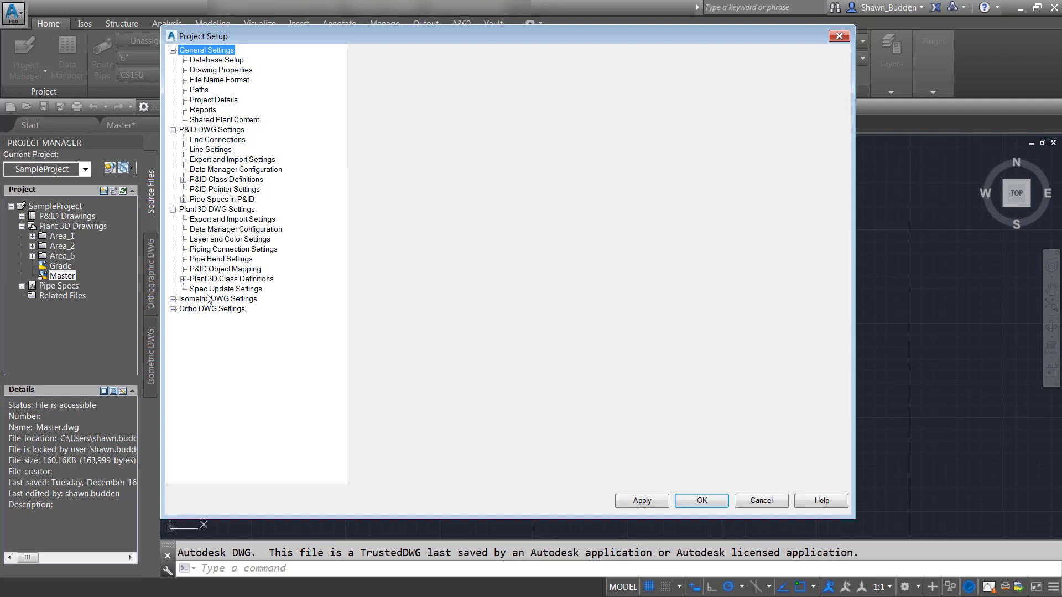
pyautogui.click(174, 299)
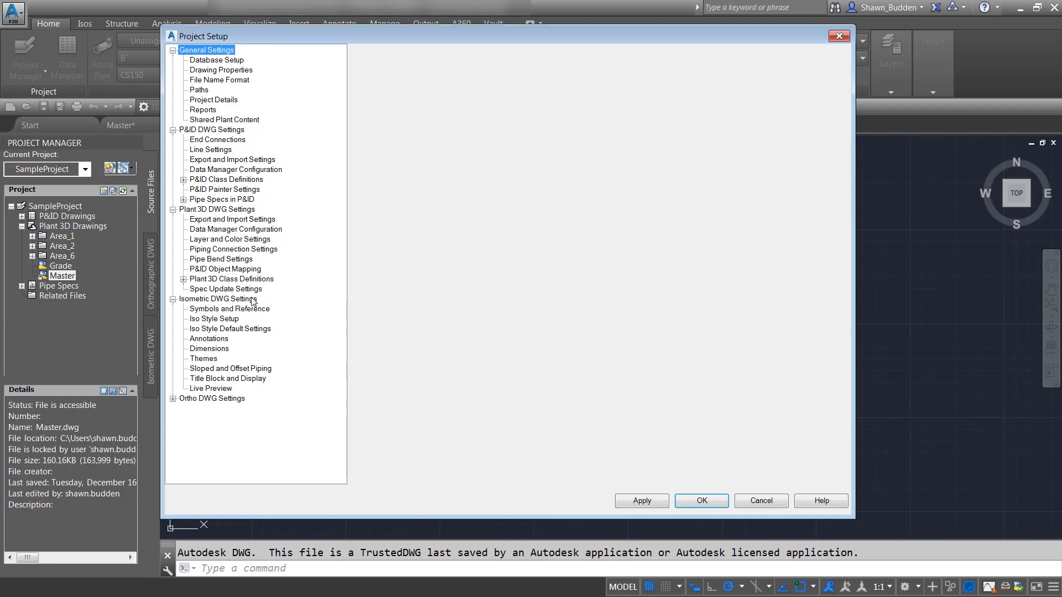
pyautogui.click(173, 399)
pyautogui.click(173, 399)
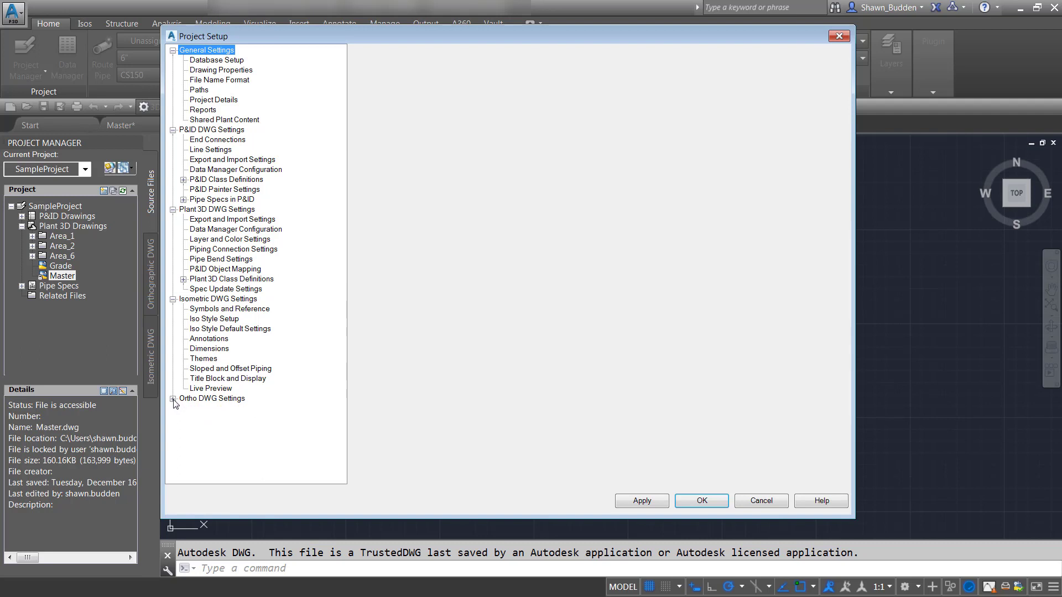
pyautogui.click(173, 299)
pyautogui.click(173, 210)
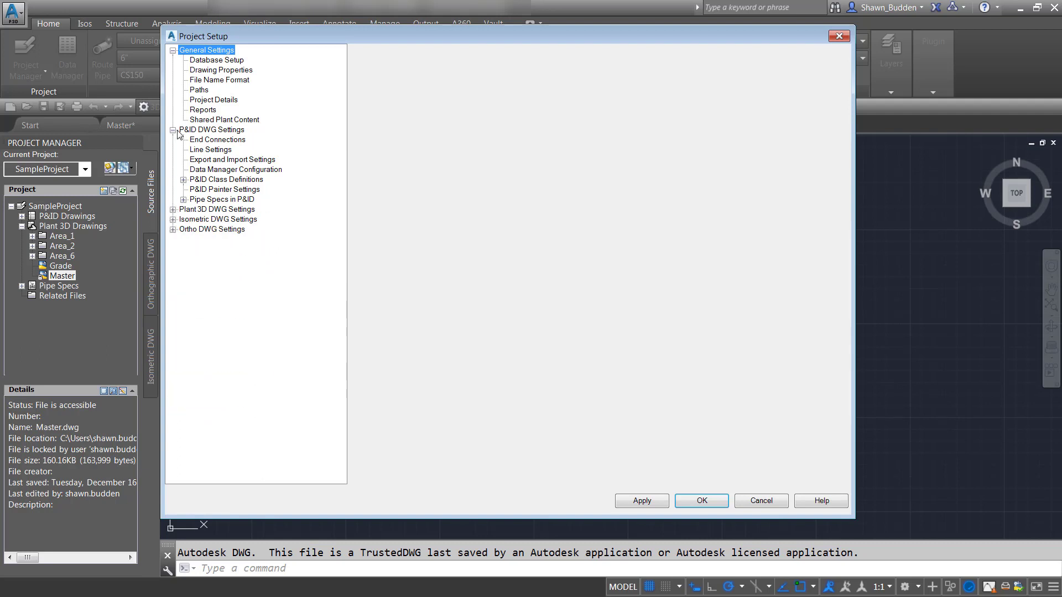
pyautogui.click(173, 130)
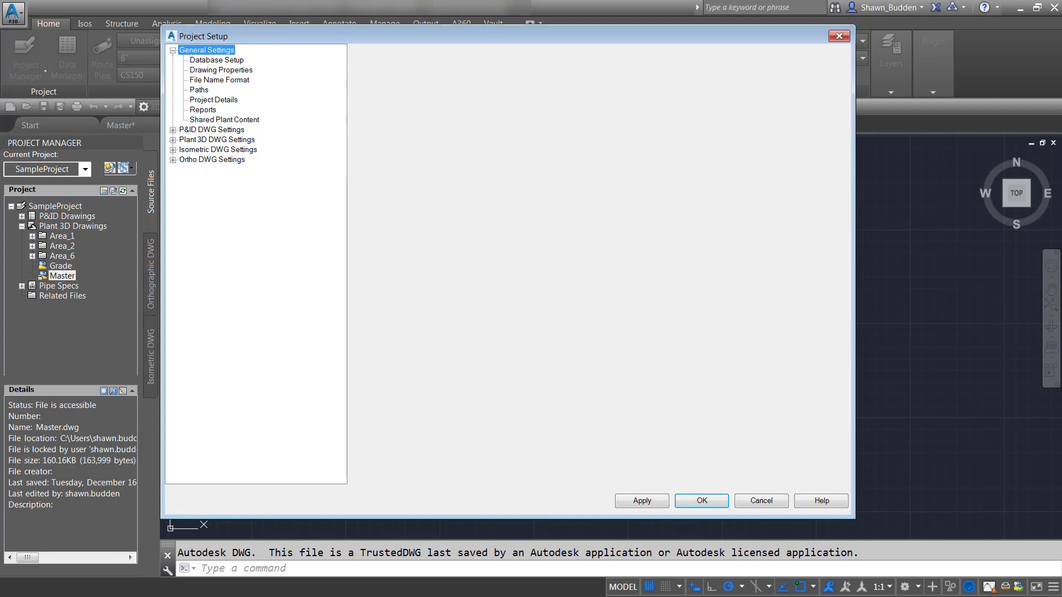
pyautogui.click(235, 104)
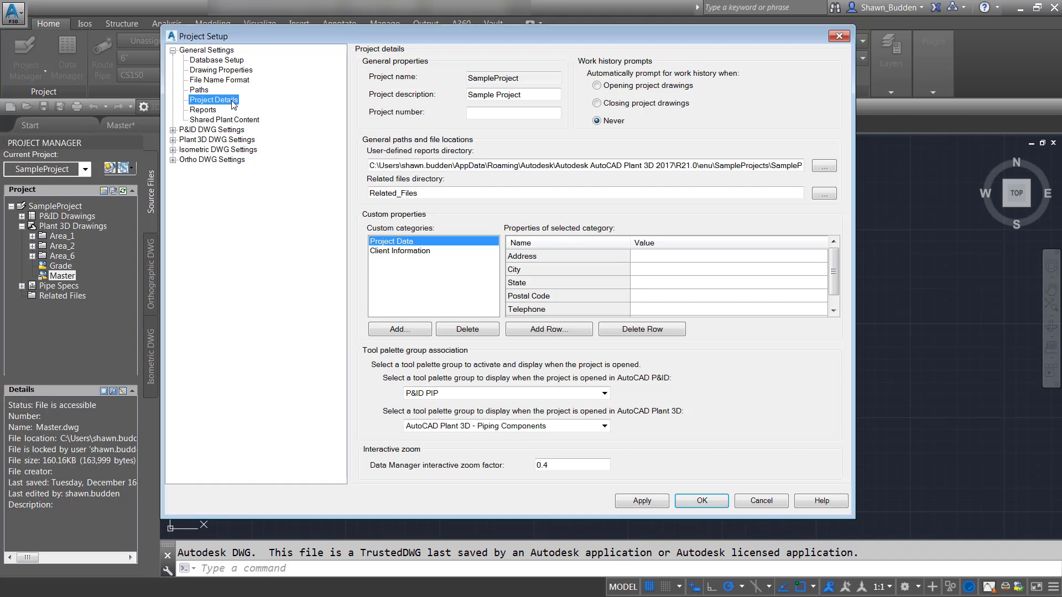
pyautogui.click(237, 60)
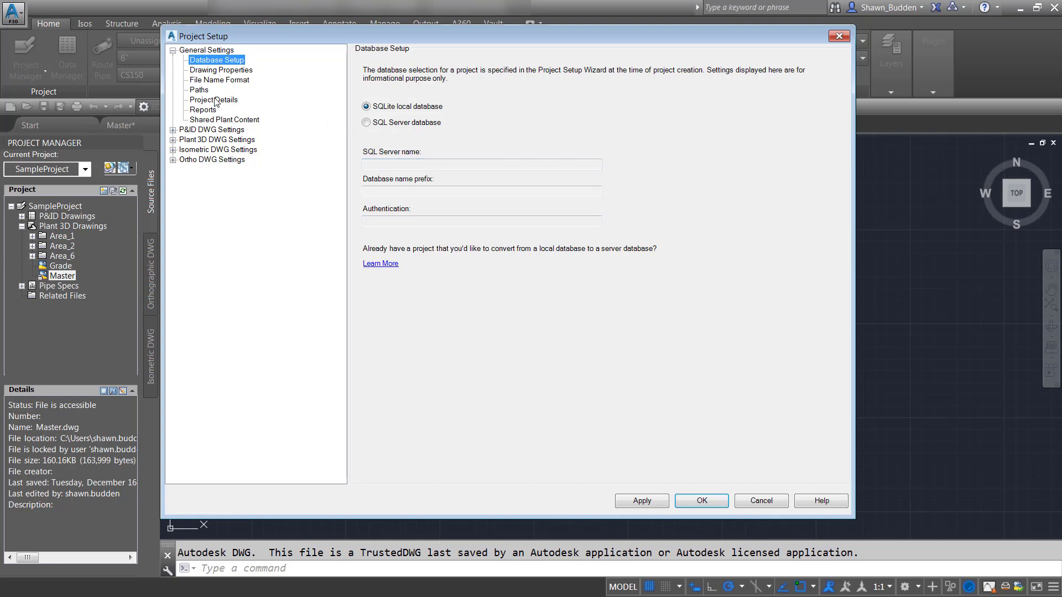
# - Add a custom category named "Property 1" to the project's drawing properties
pyautogui.click(221, 70)
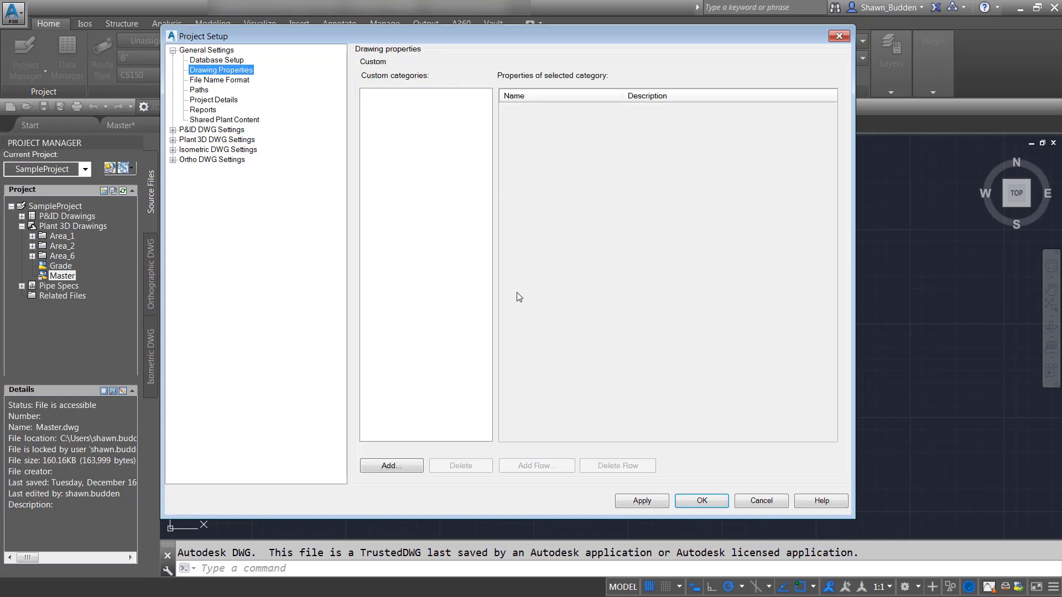
pyautogui.click(387, 467)
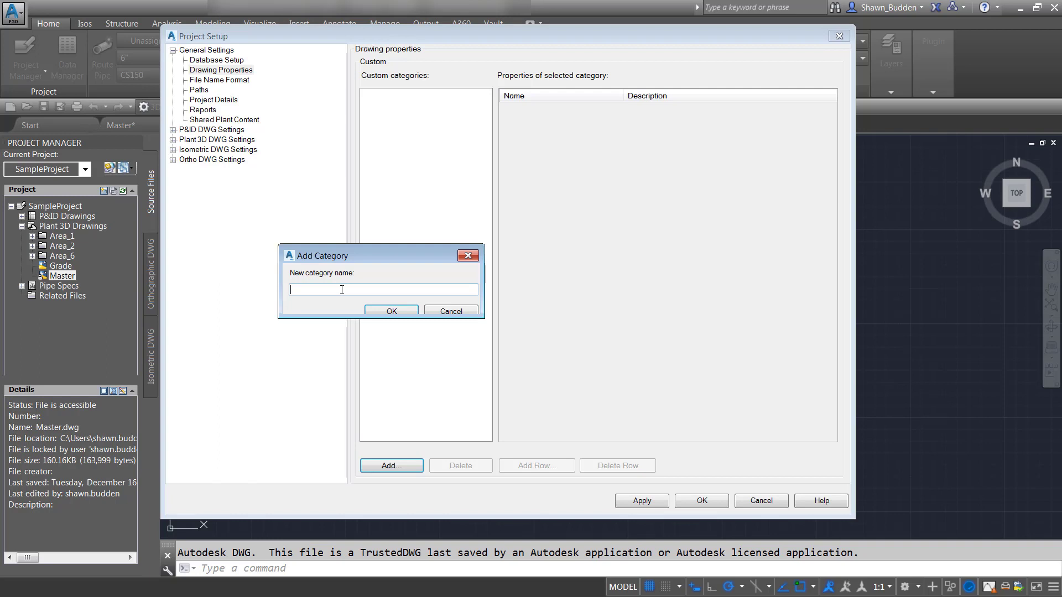
pyautogui.write('Property 1')
pyautogui.press('Return')
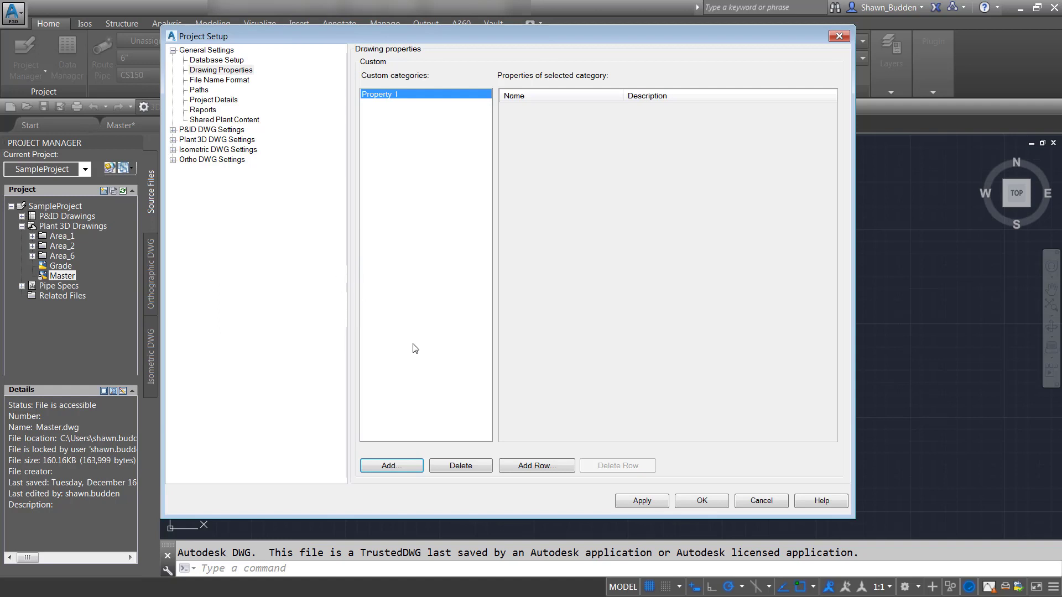
# - Add a row named "Color" with the description "Pipe" to the Property 1 category
pyautogui.click(537, 466)
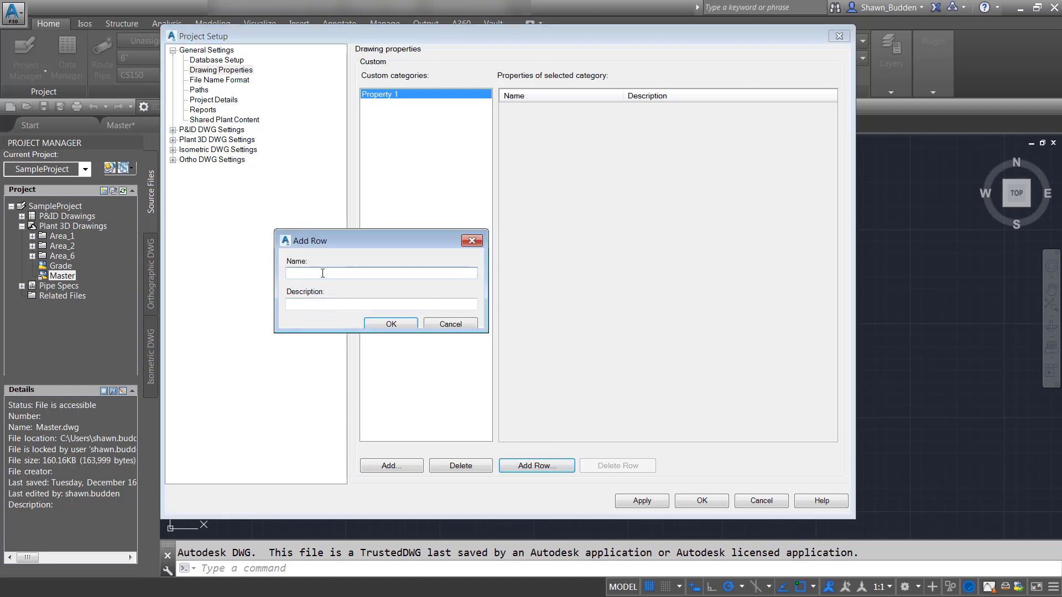
pyautogui.write('Color')
pyautogui.press('Tab')
pyautogui.write('Pipe')
pyautogui.click(377, 323)
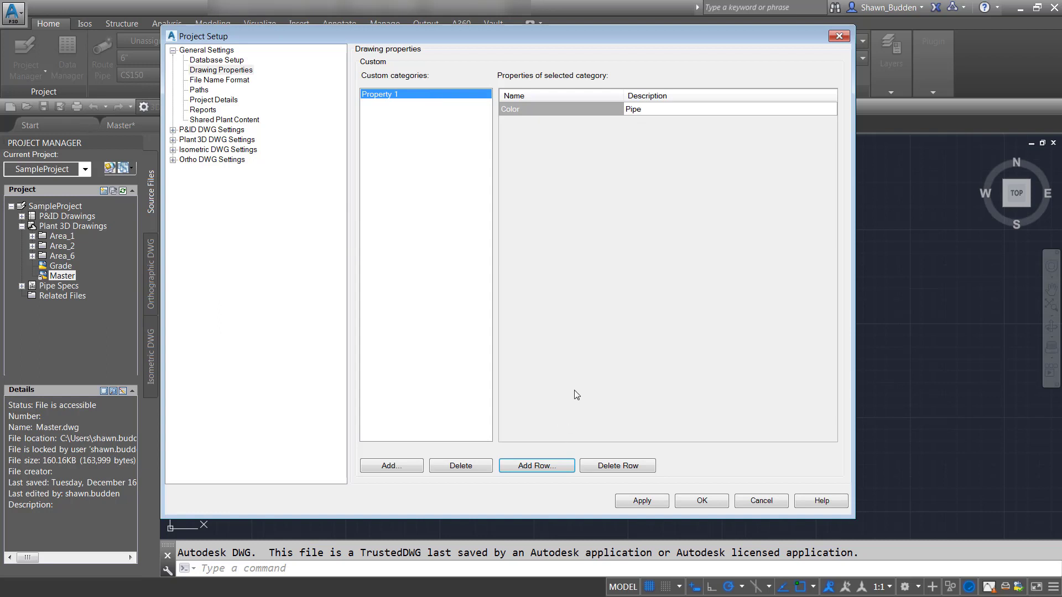
# - Delete the Property 1 category from the custom drawing properties
pyautogui.click(448, 467)
pyautogui.click(571, 310)
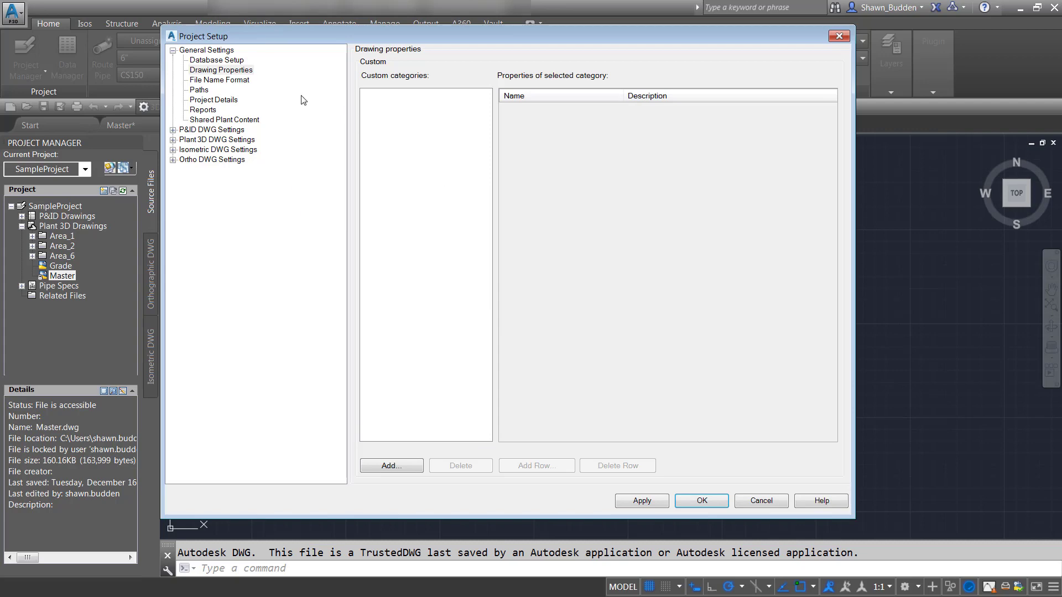
# - Review the project paths and the project details in the general settings
pyautogui.click(200, 90)
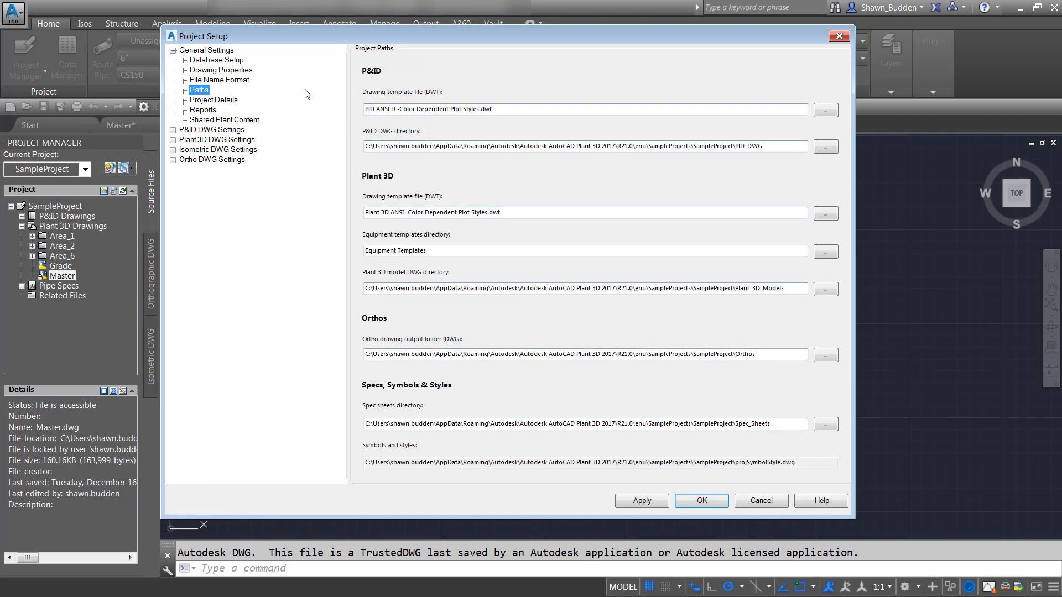
pyautogui.click(215, 100)
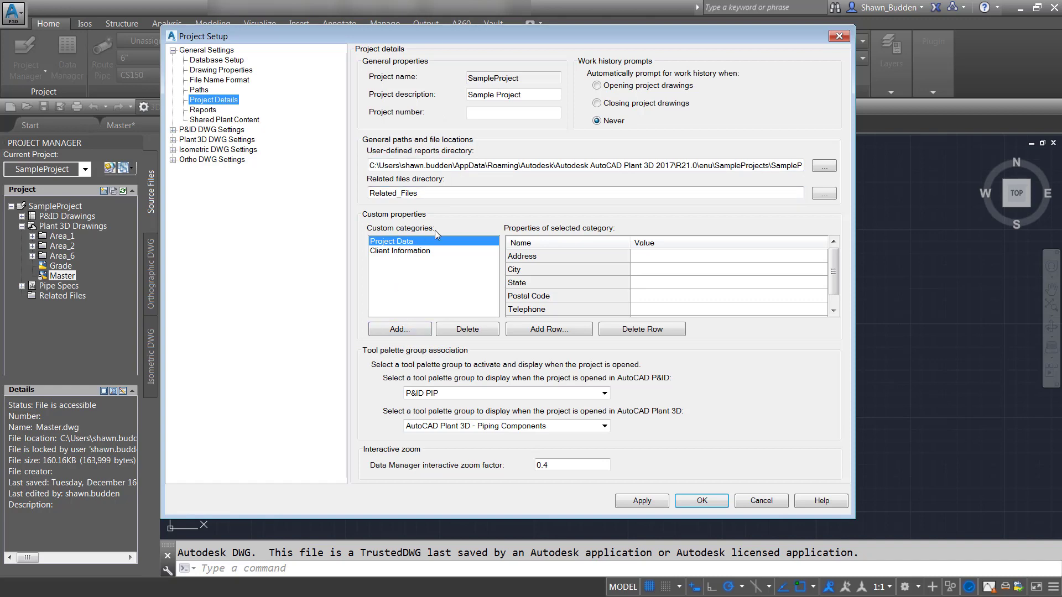
# - Add a custom category named "Supervison" to the project details
pyautogui.click(400, 330)
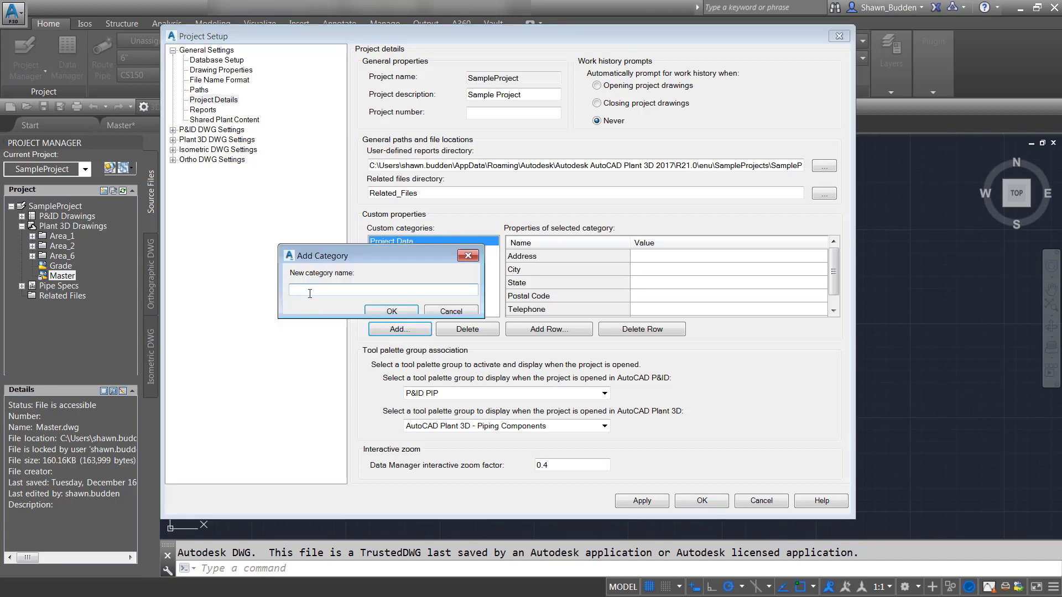
pyautogui.write('Supervison')
pyautogui.press('Return')
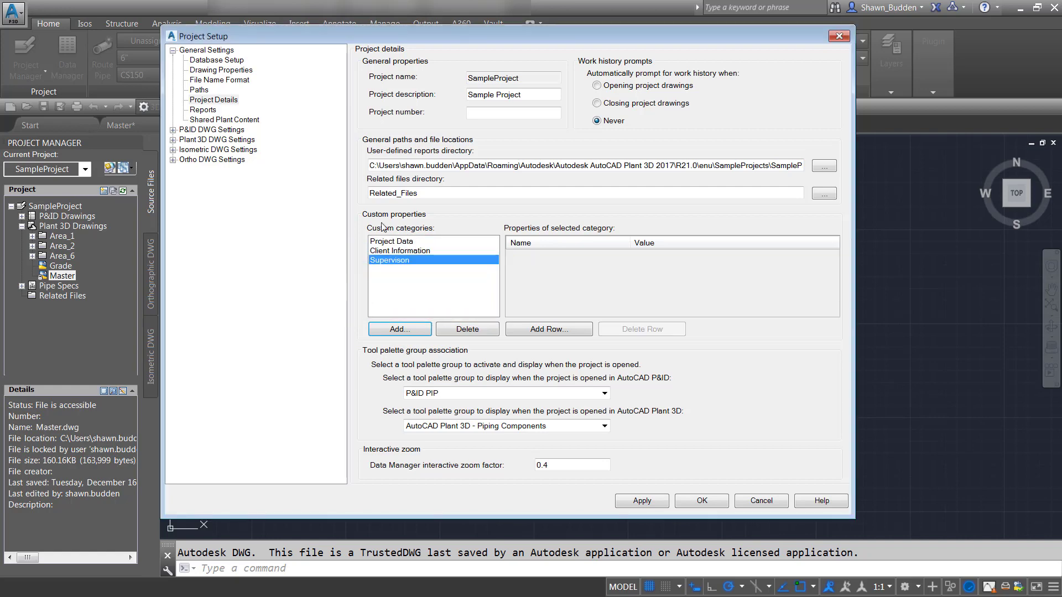
# - Add a row named "Phone" to the Supervison category with a phone number as its value
pyautogui.click(559, 335)
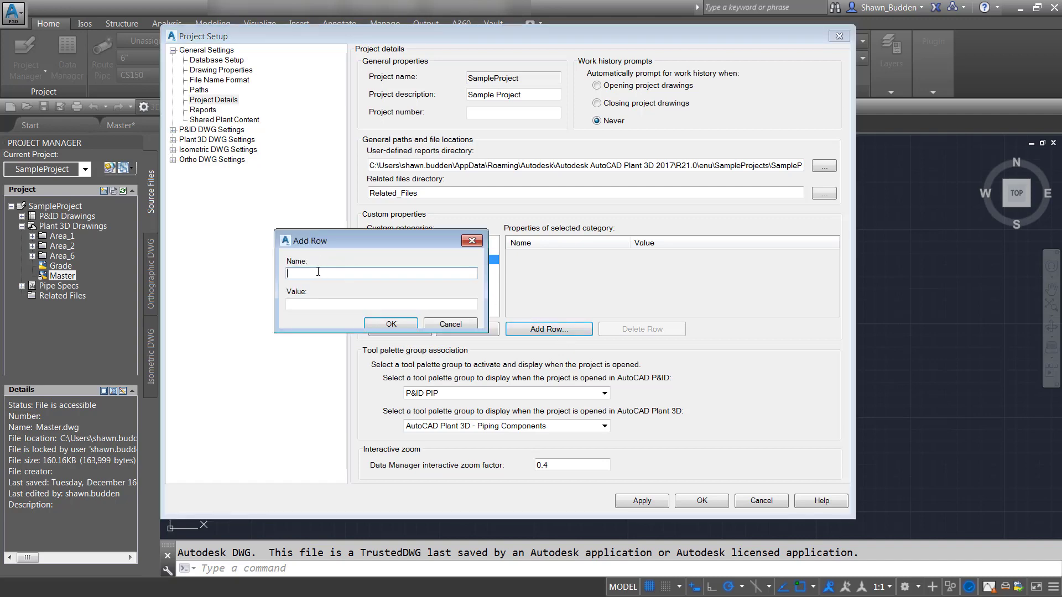
pyautogui.write('Phone')
pyautogui.press('Tab')
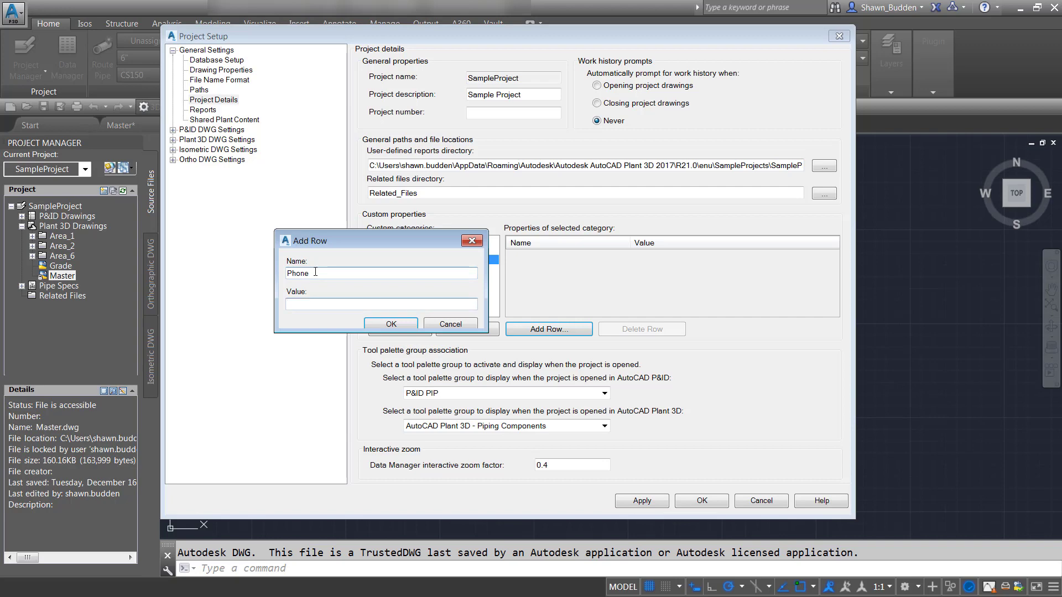
pyautogui.write('000-0000')
pyautogui.click(395, 325)
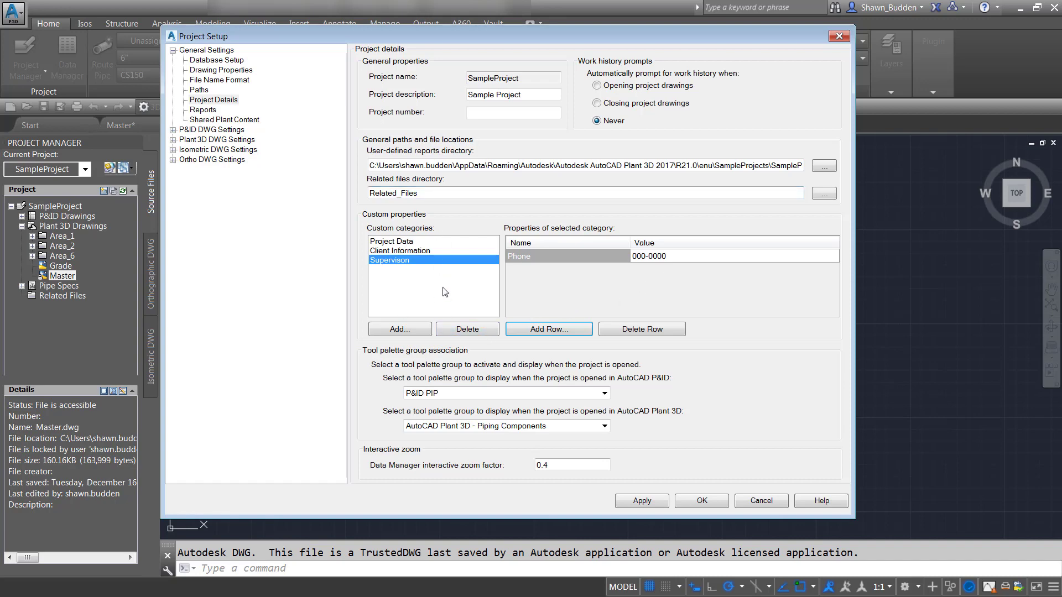
# - Delete the Supervison category from the project's custom properties
pyautogui.click(453, 333)
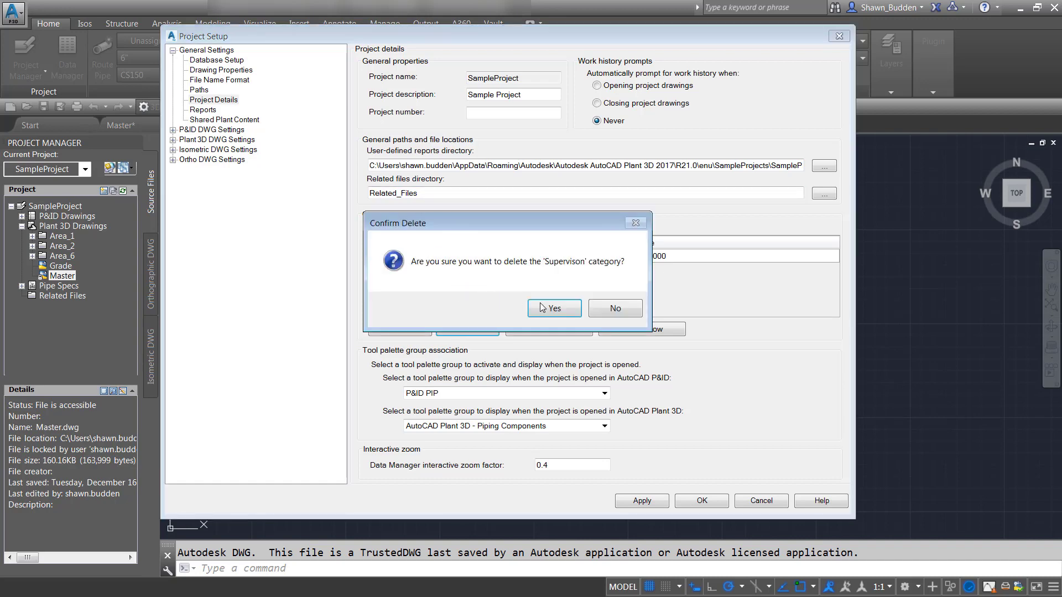
pyautogui.click(557, 310)
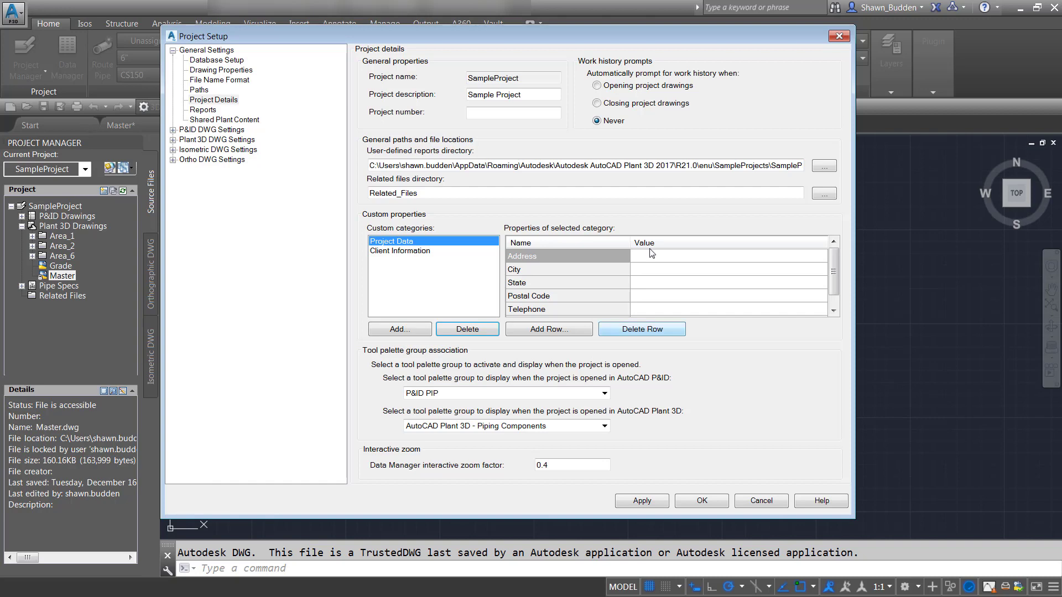
# - Examine the tool palette groups available for AutoCAD P&ID and AutoCAD Plant 3D, keeping the current selections
pyautogui.click(604, 393)
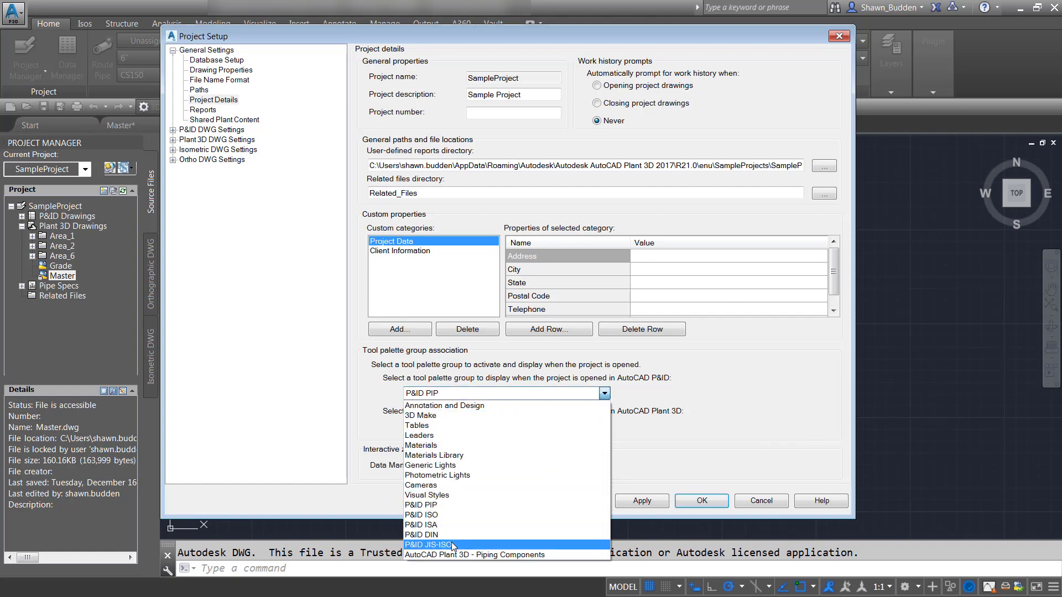
pyautogui.click(765, 380)
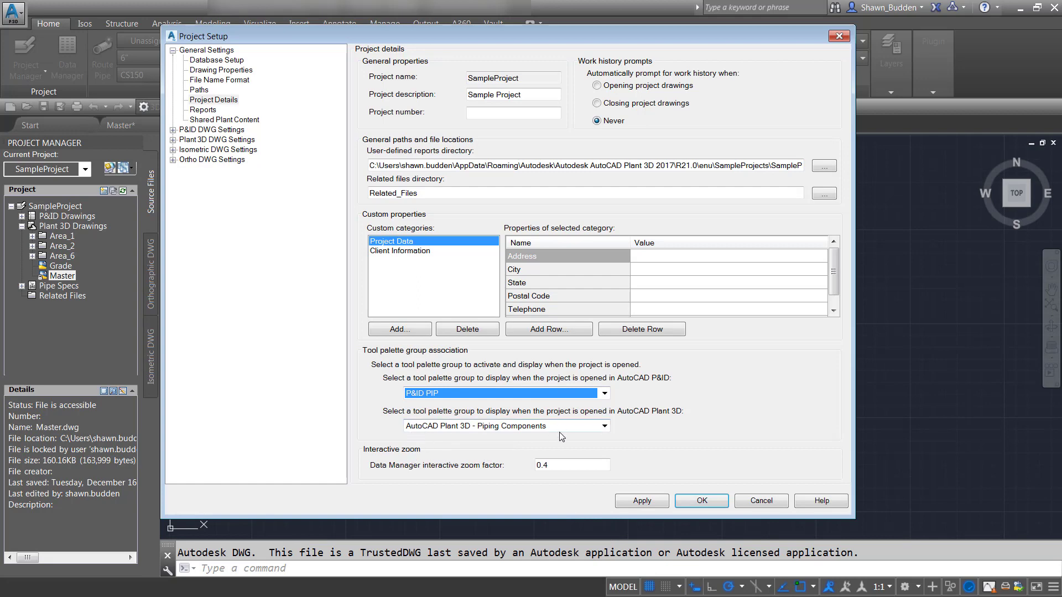
pyautogui.click(604, 426)
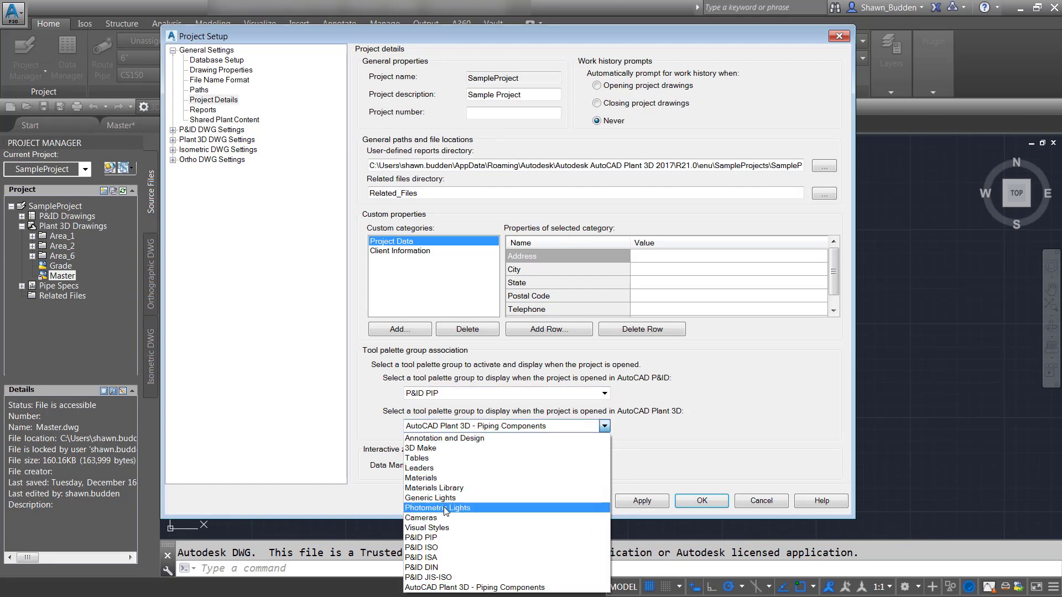
pyautogui.click(773, 354)
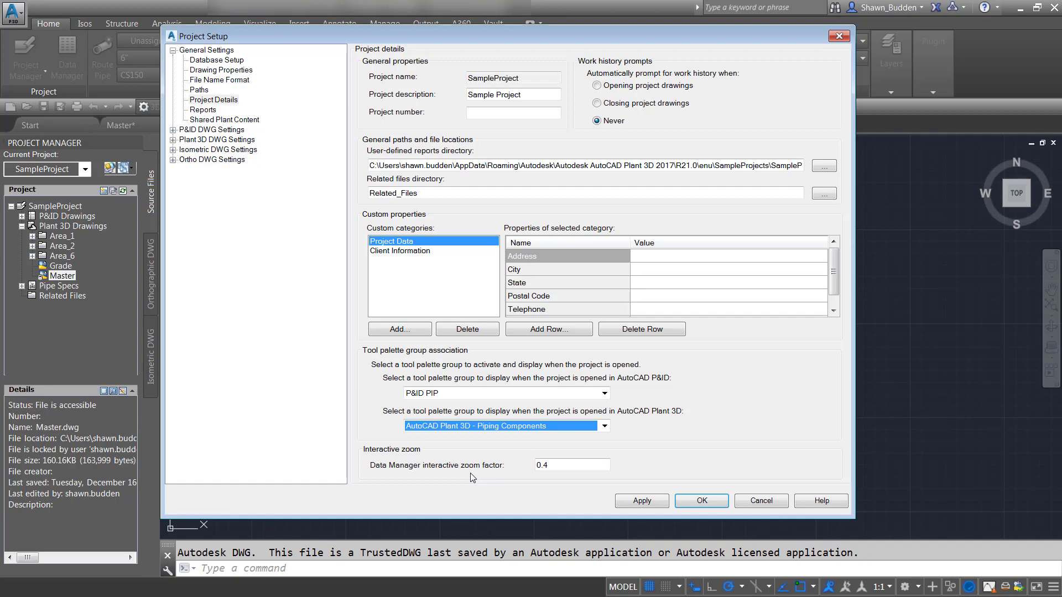
# - Show the project's defined reports in the general settings
pyautogui.click(211, 110)
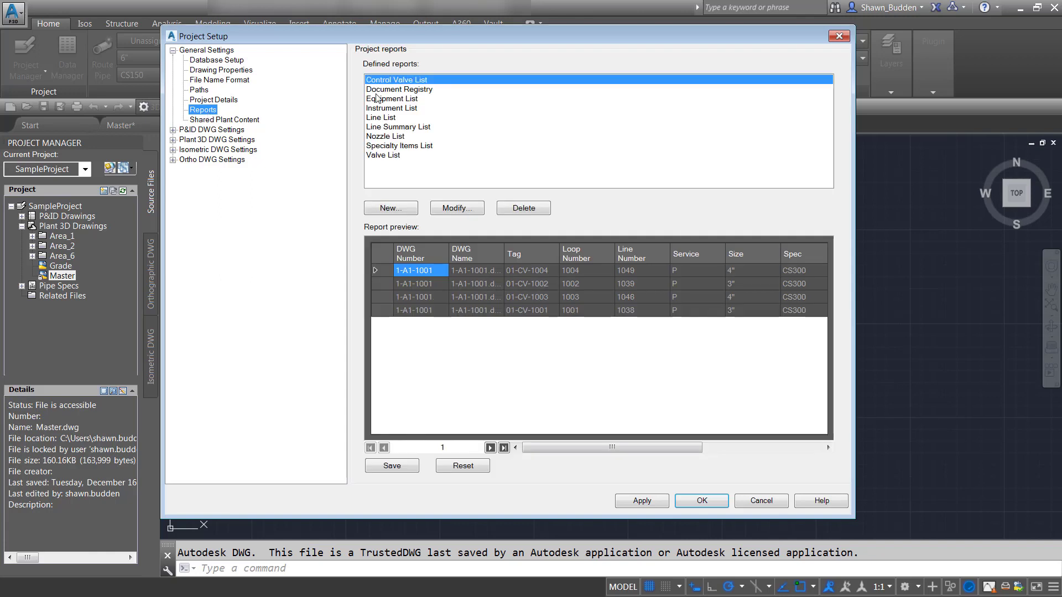
# - Preview the Document Registry and Equipment List reports, then view the Shared Plant Content settings
pyautogui.click(375, 90)
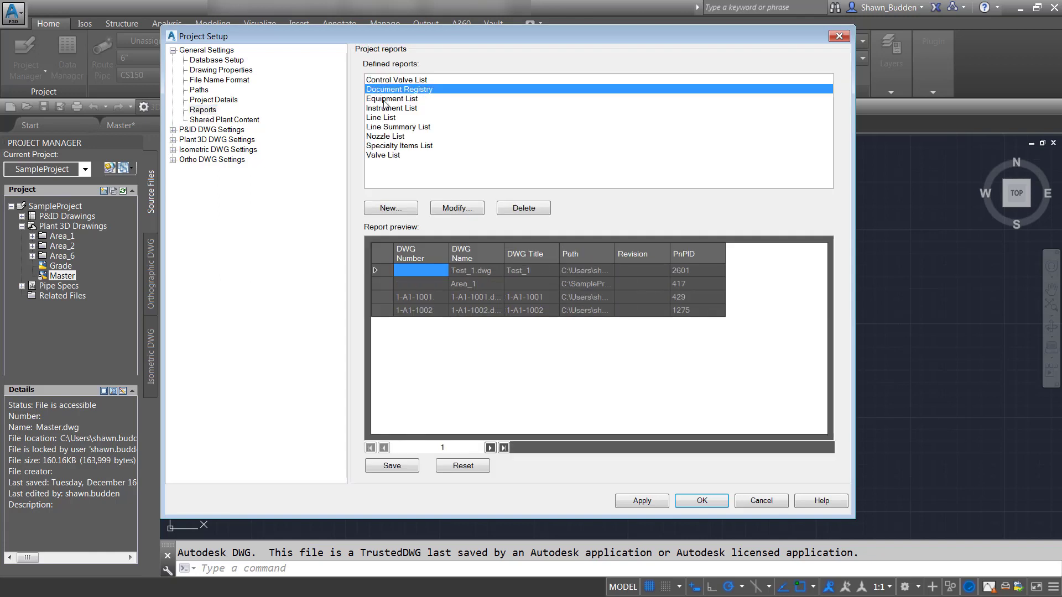
pyautogui.click(392, 100)
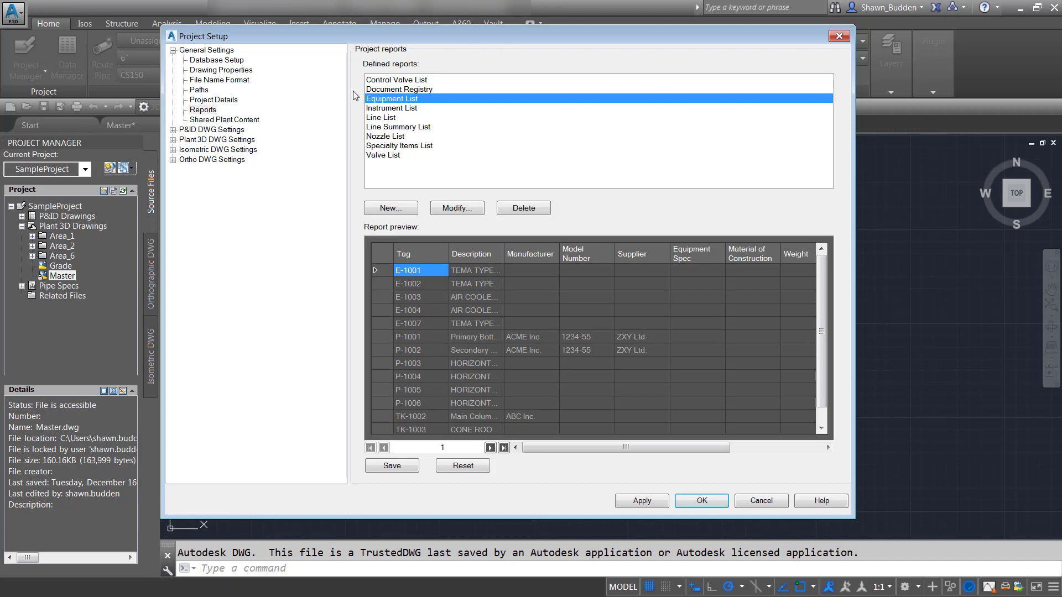
pyautogui.click(224, 120)
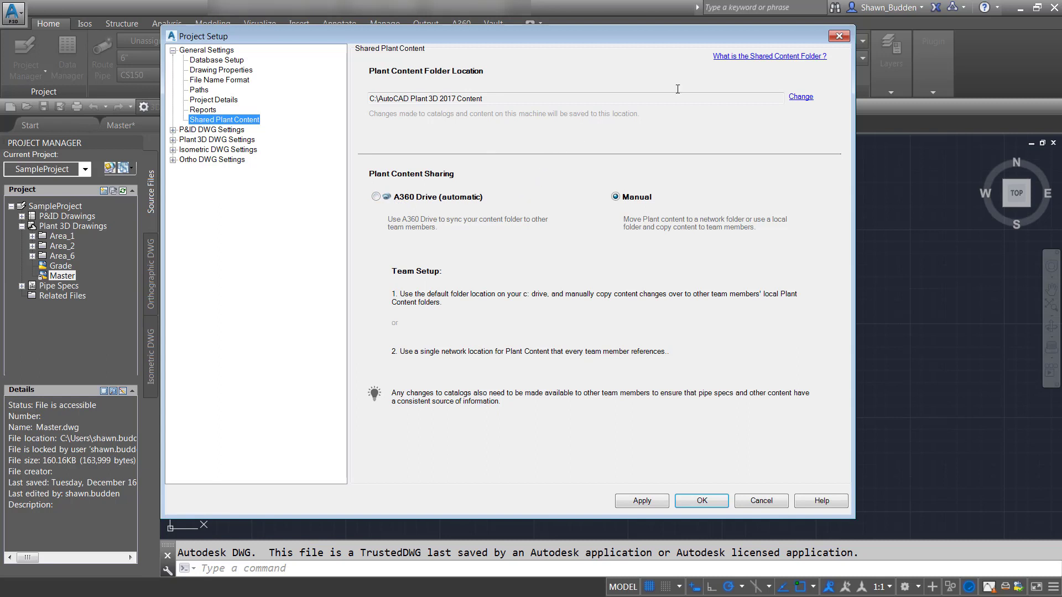
# - Start the file name format with a Numeric field named "Area", length 3, followed by a "-" delimiter
pyautogui.click(217, 83)
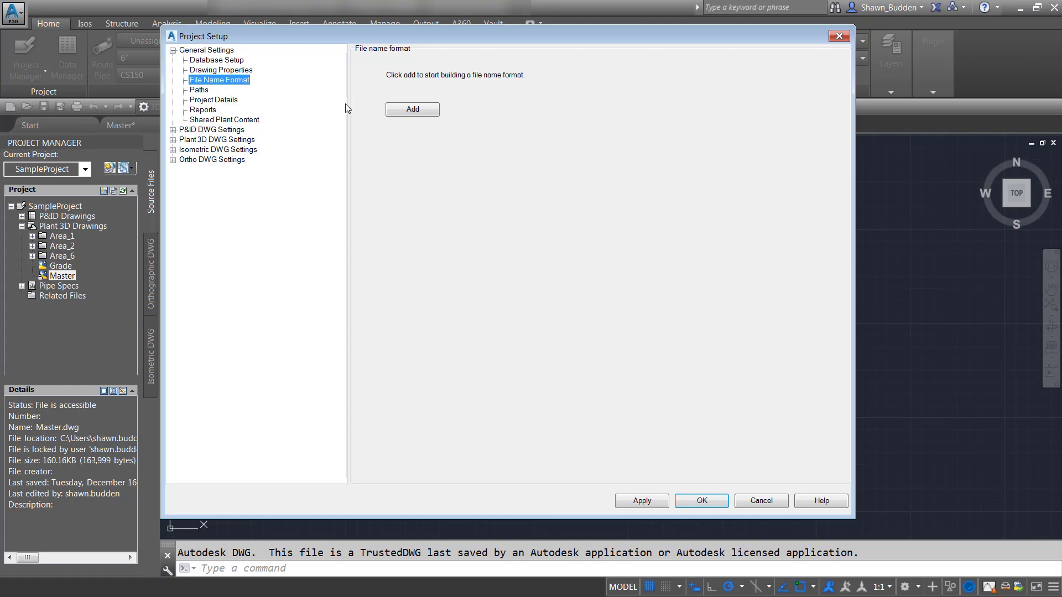
pyautogui.click(428, 111)
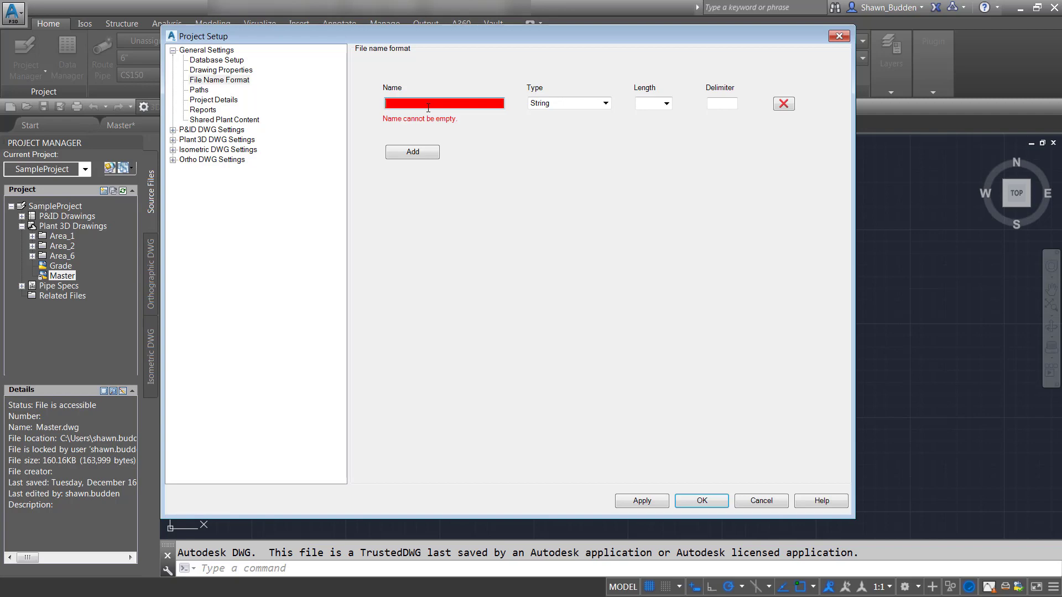
pyautogui.write('Area')
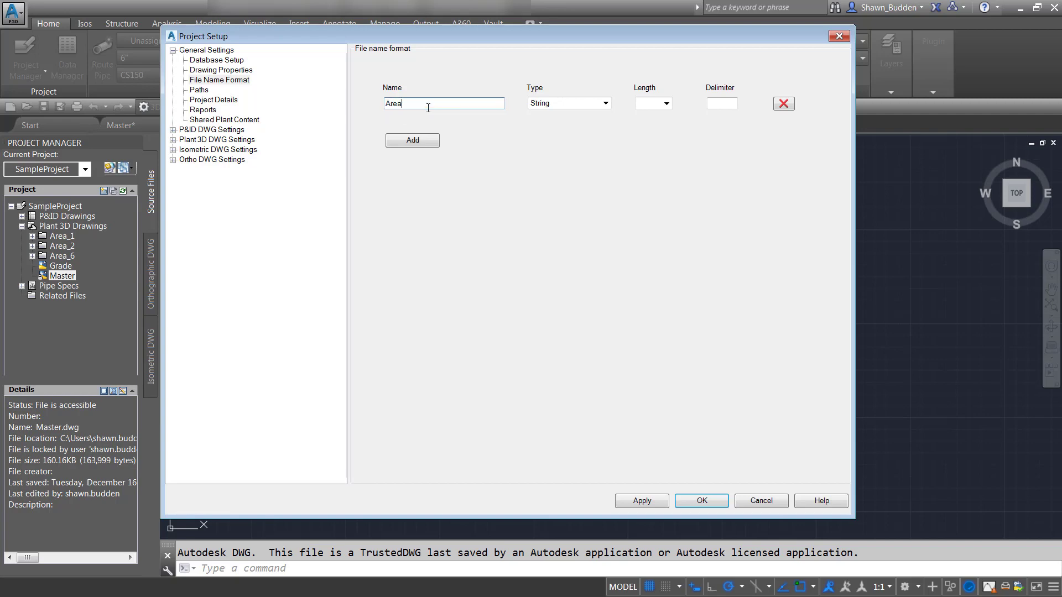
pyautogui.press('Tab')
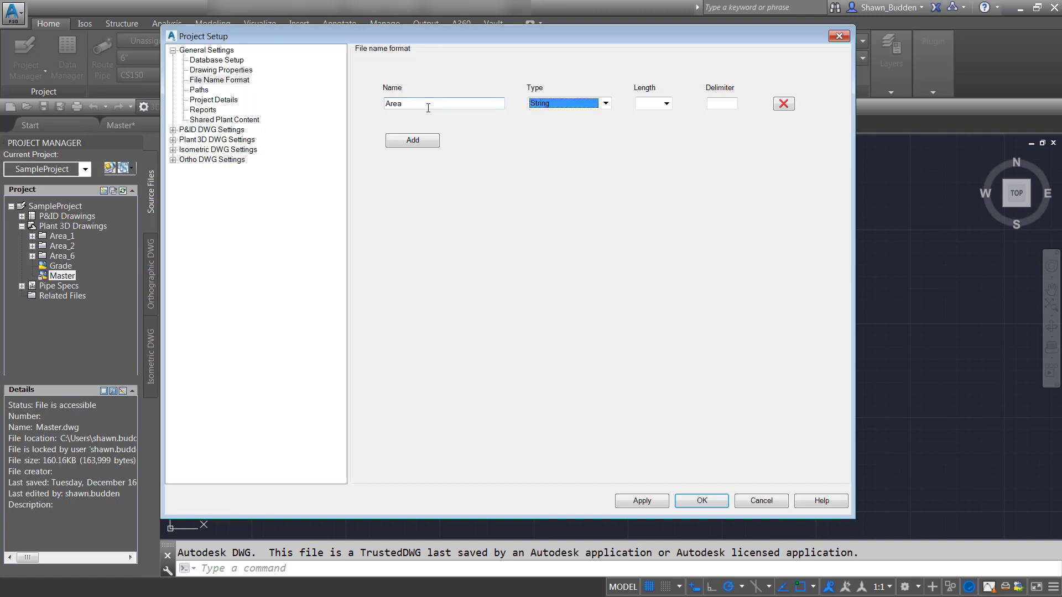
pyautogui.click(605, 103)
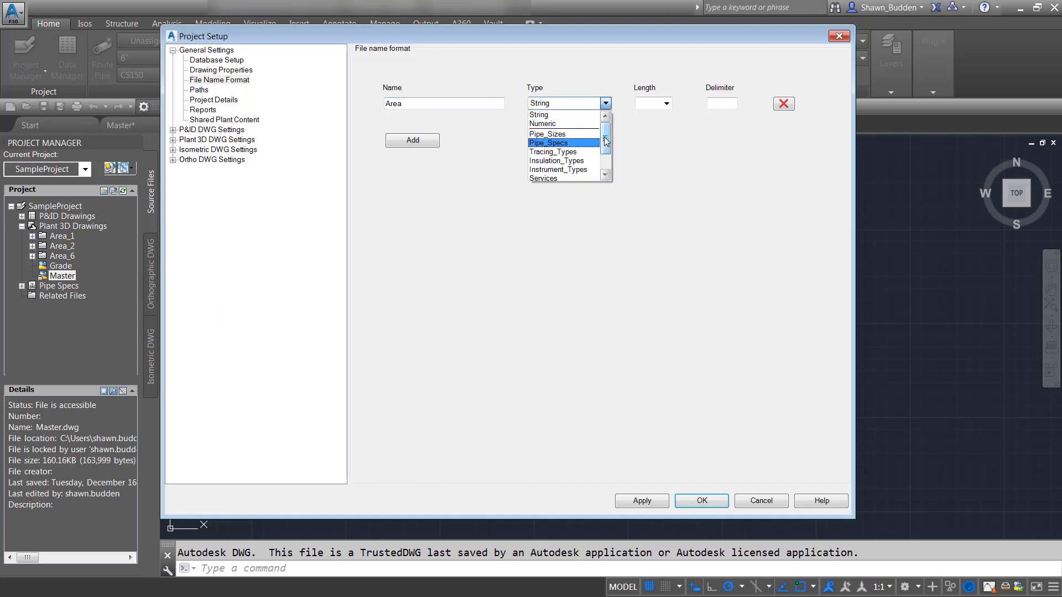
pyautogui.click(550, 124)
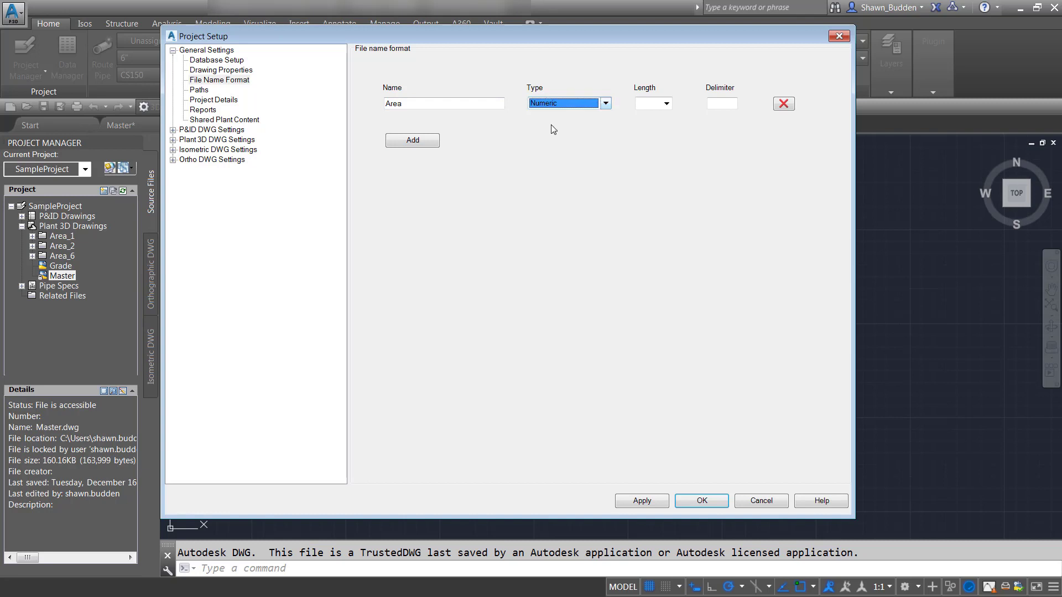
pyautogui.click(667, 104)
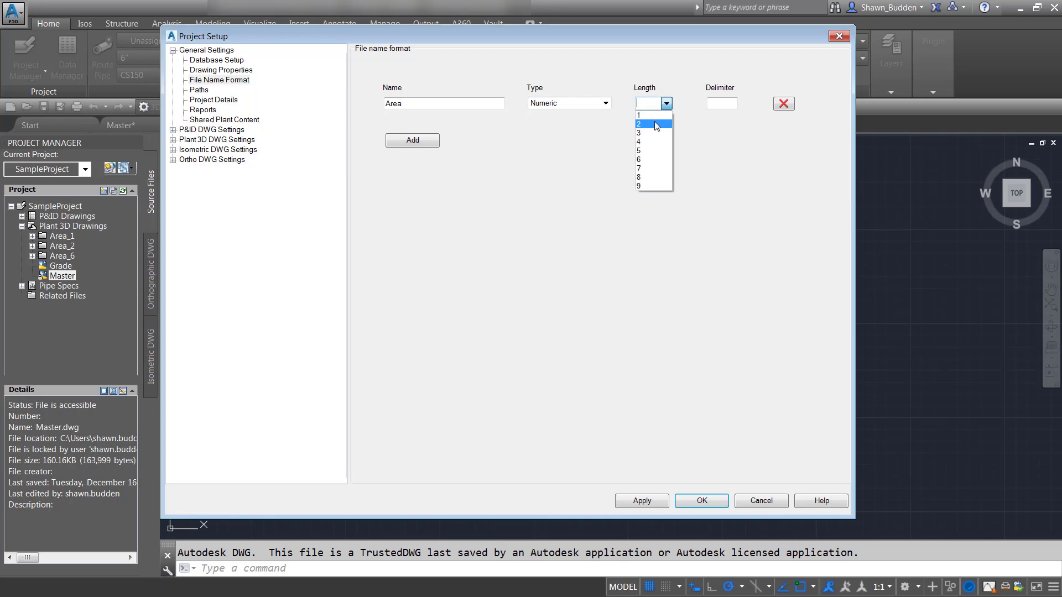
pyautogui.click(640, 133)
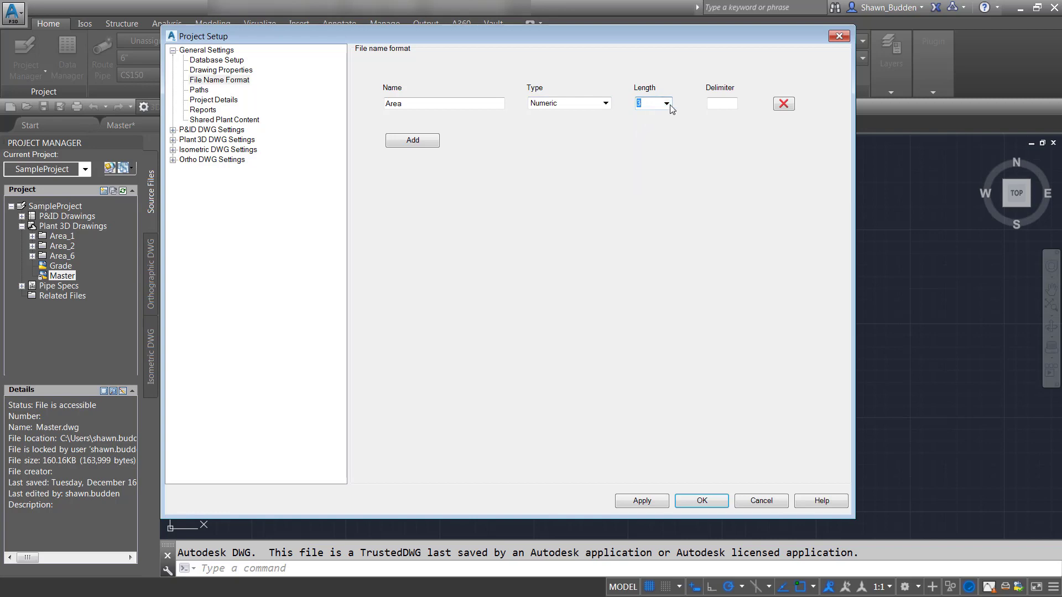
pyautogui.click(716, 107)
# - Add a String field named "Discipline" with length 10 and a "-" delimiter to the file name format
pyautogui.click(401, 142)
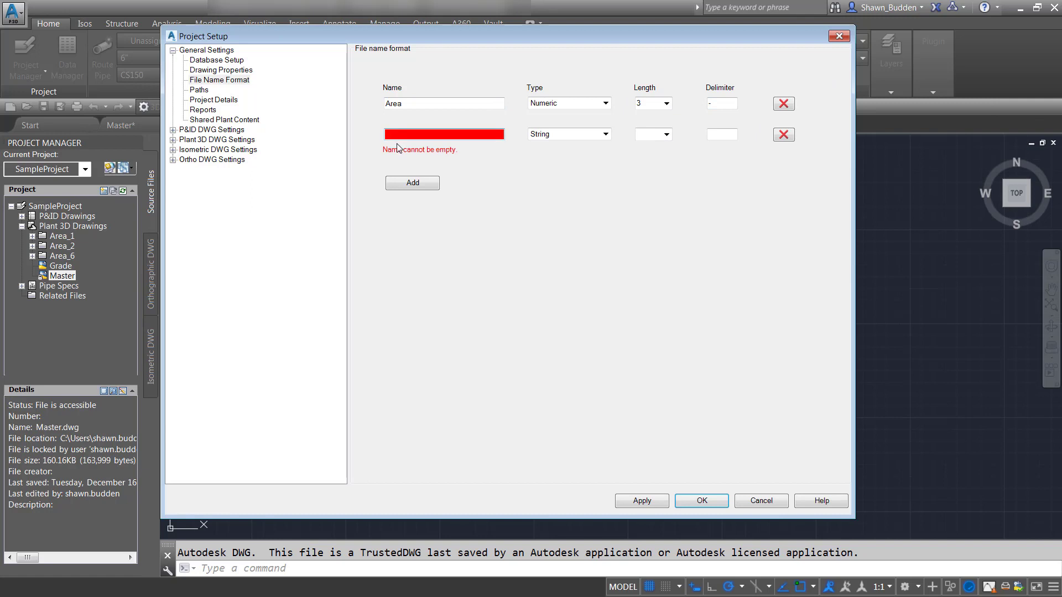
pyautogui.write('Di')
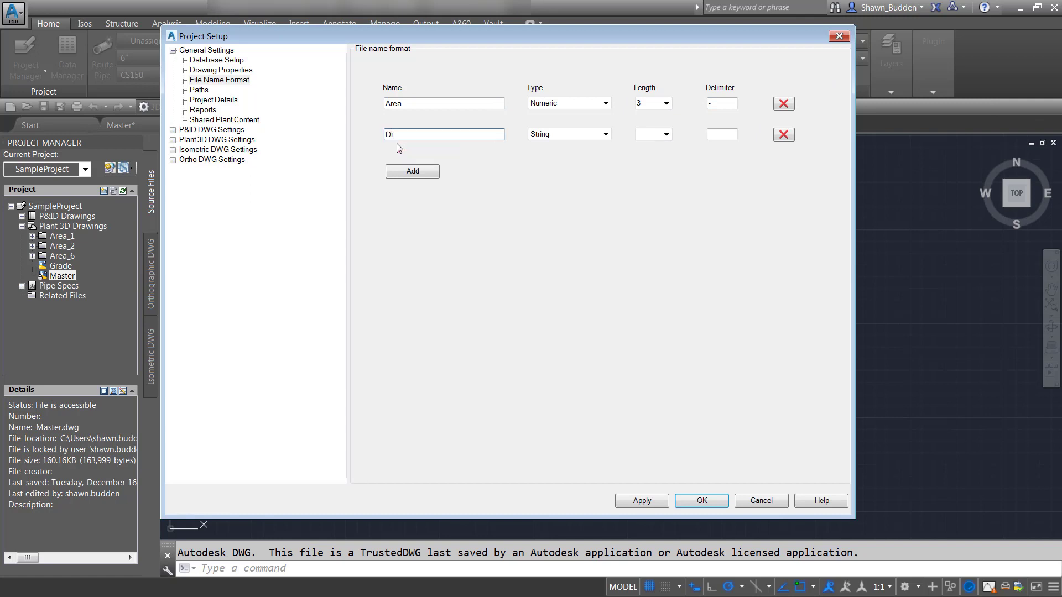
pyautogui.write('scipline')
pyautogui.click(666, 134)
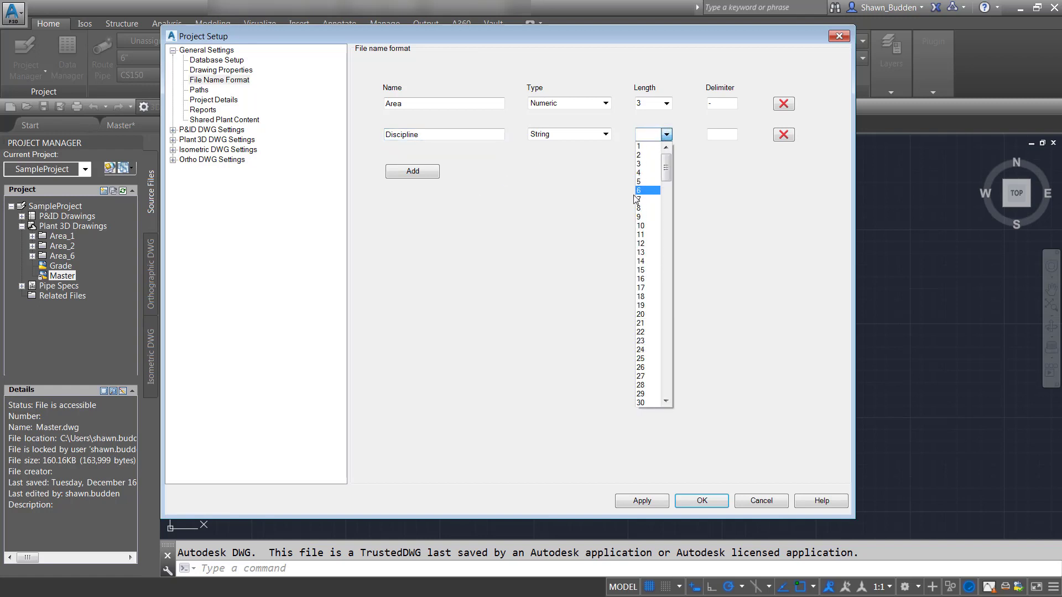
pyautogui.click(641, 227)
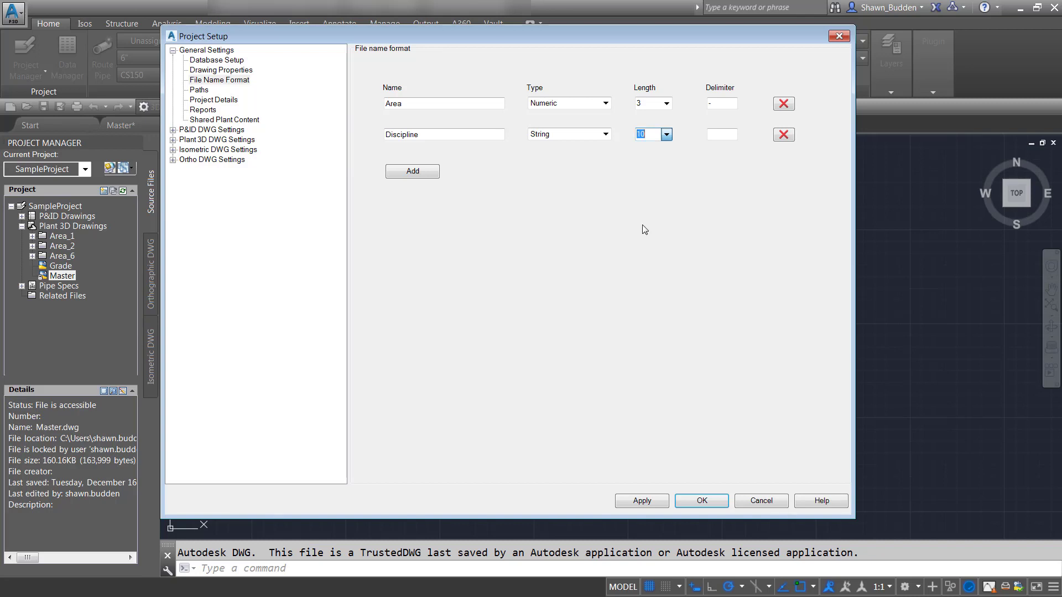
pyautogui.click(726, 137)
pyautogui.write('-')
# - Add a Numeric field named "Number" with length 3 and no delimiter, then apply the file name format and close the project setup
pyautogui.click(417, 173)
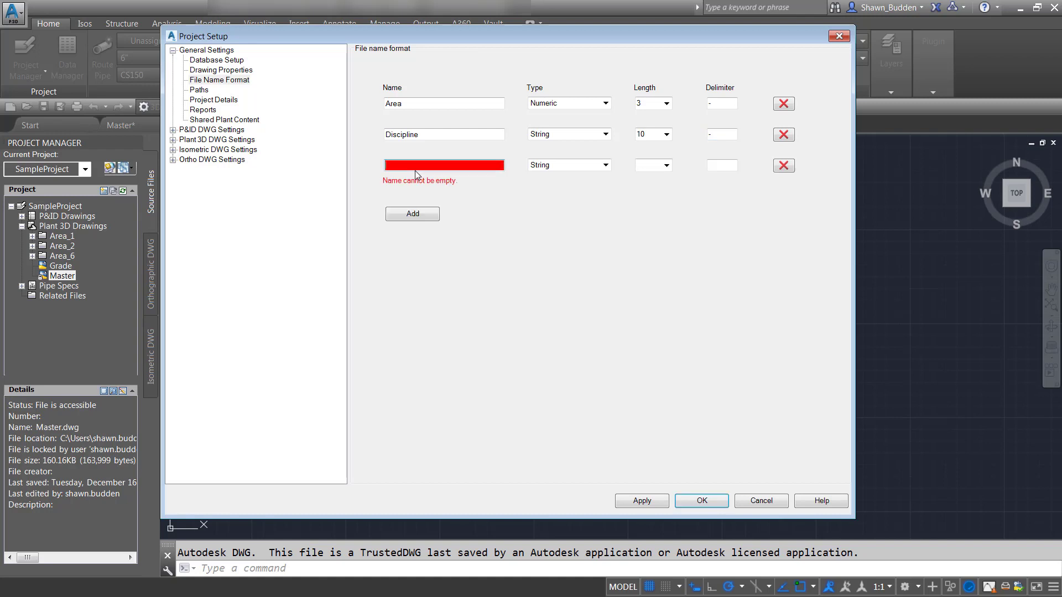
pyautogui.write('Number')
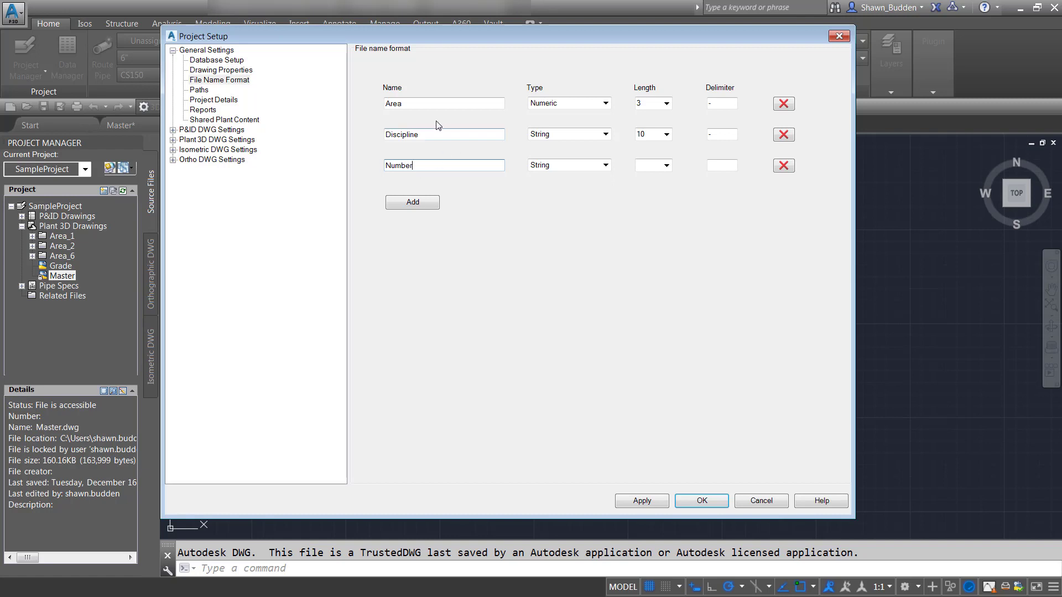
pyautogui.click(606, 165)
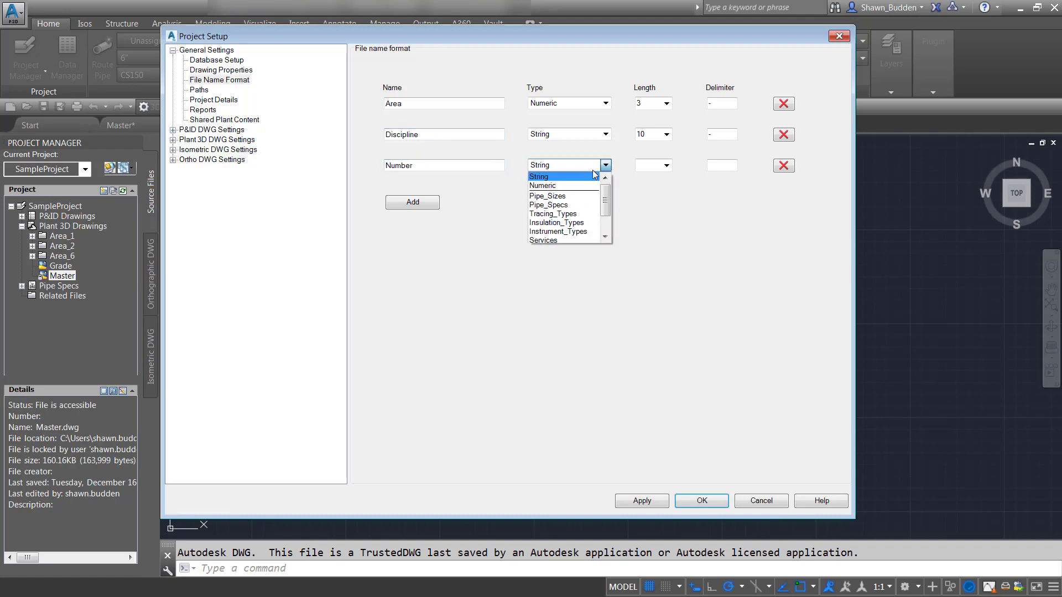
pyautogui.click(563, 190)
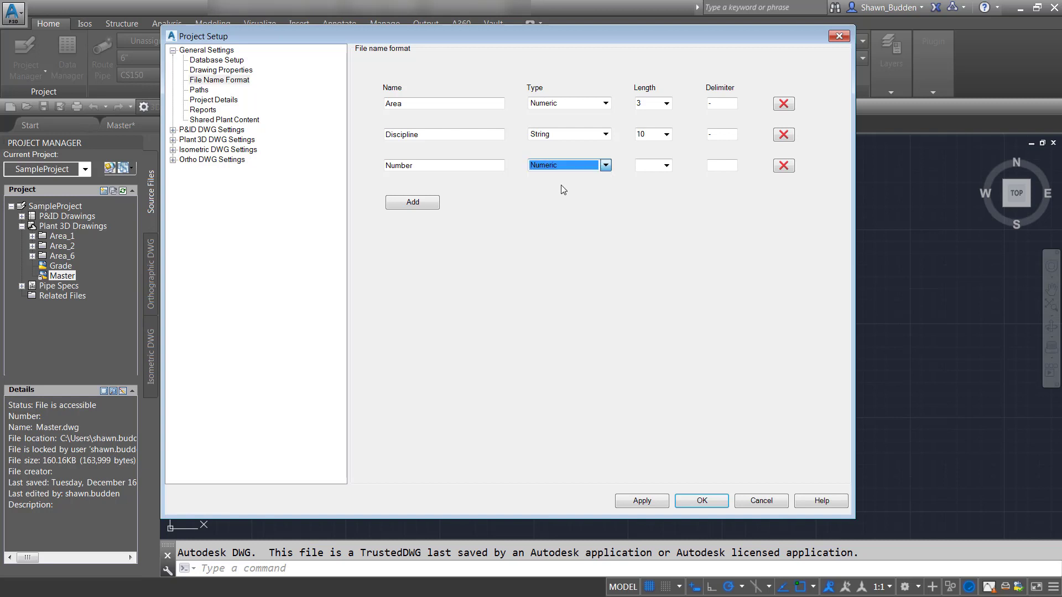
pyautogui.click(667, 165)
pyautogui.click(646, 195)
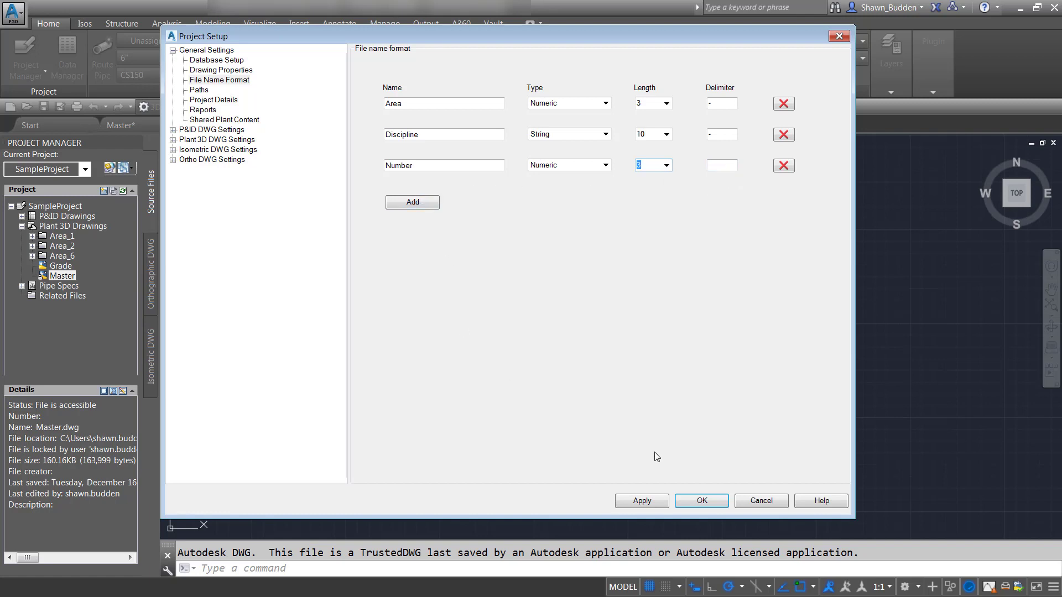
pyautogui.click(662, 506)
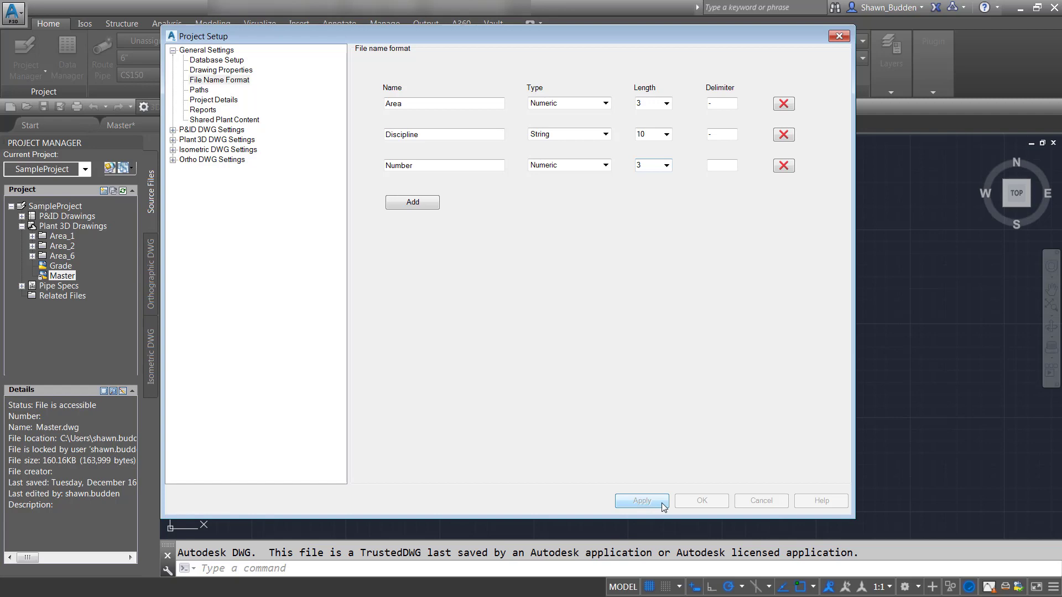
pyautogui.click(702, 500)
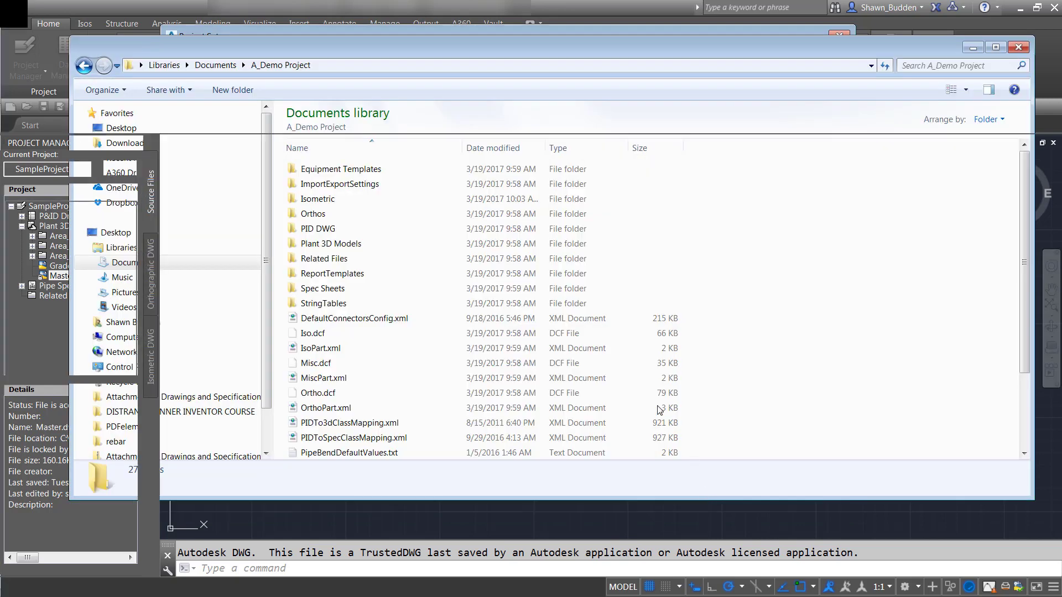
# - Examine the Area, Discipline and Number fields and the file name override in a new drawing form for Area_1, without creating the drawing
pyautogui.click(34, 193)
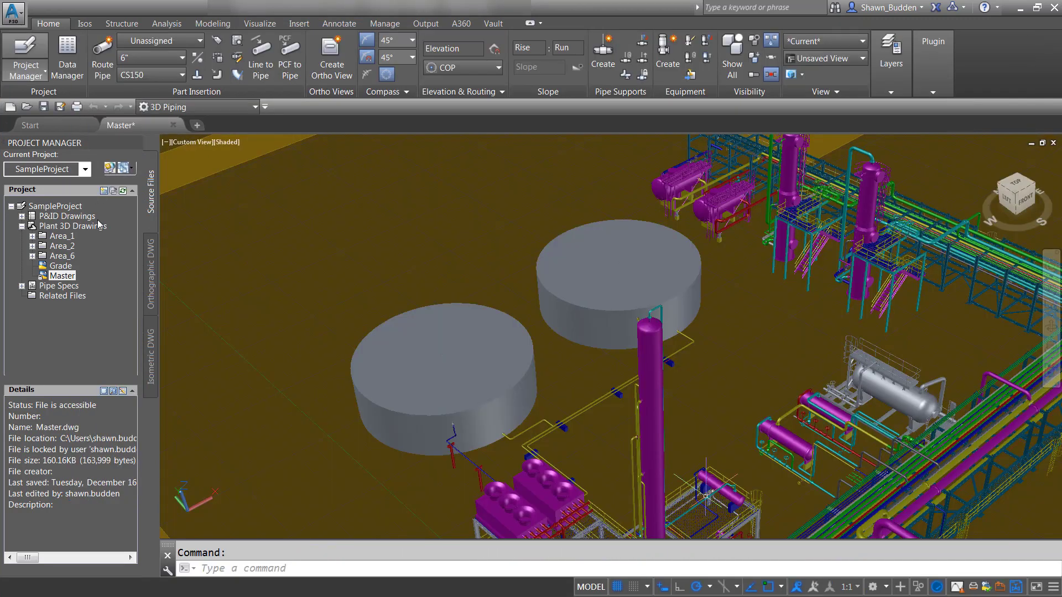
pyautogui.rightClick(45, 237)
pyautogui.click(72, 262)
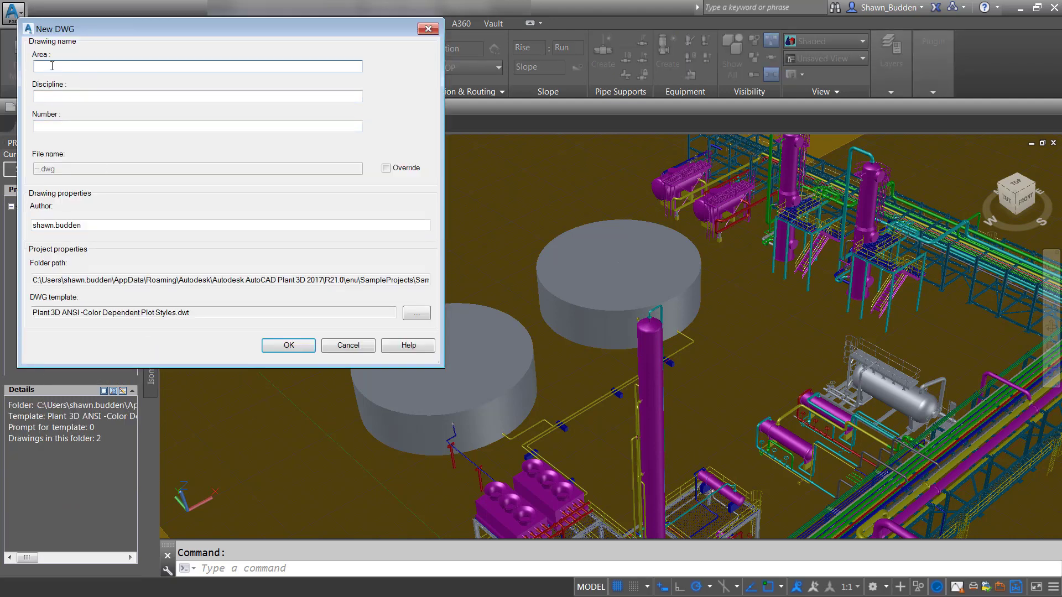
pyautogui.click(54, 96)
pyautogui.click(59, 127)
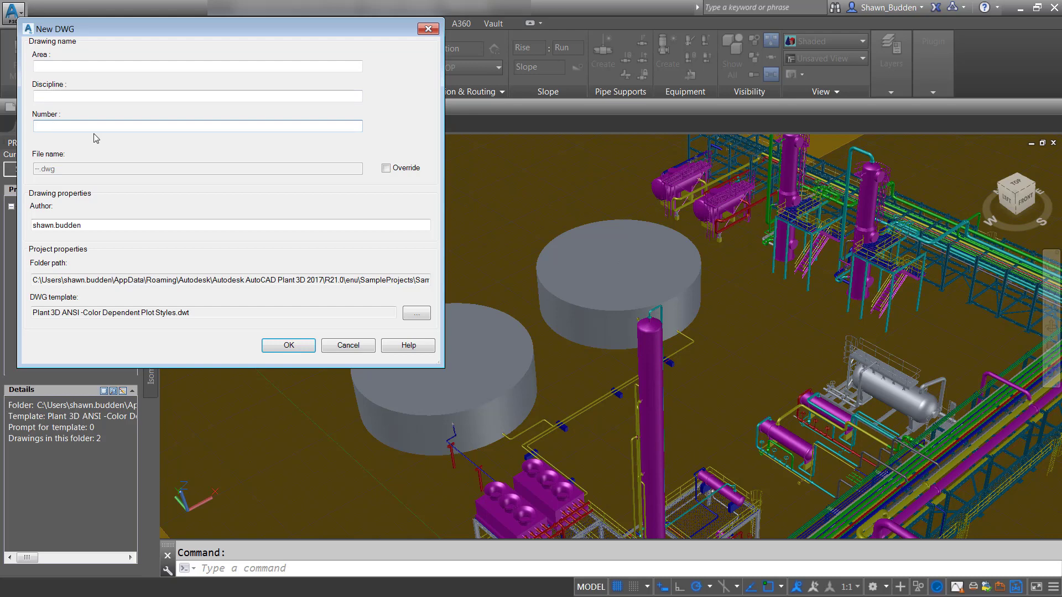
pyautogui.click(386, 169)
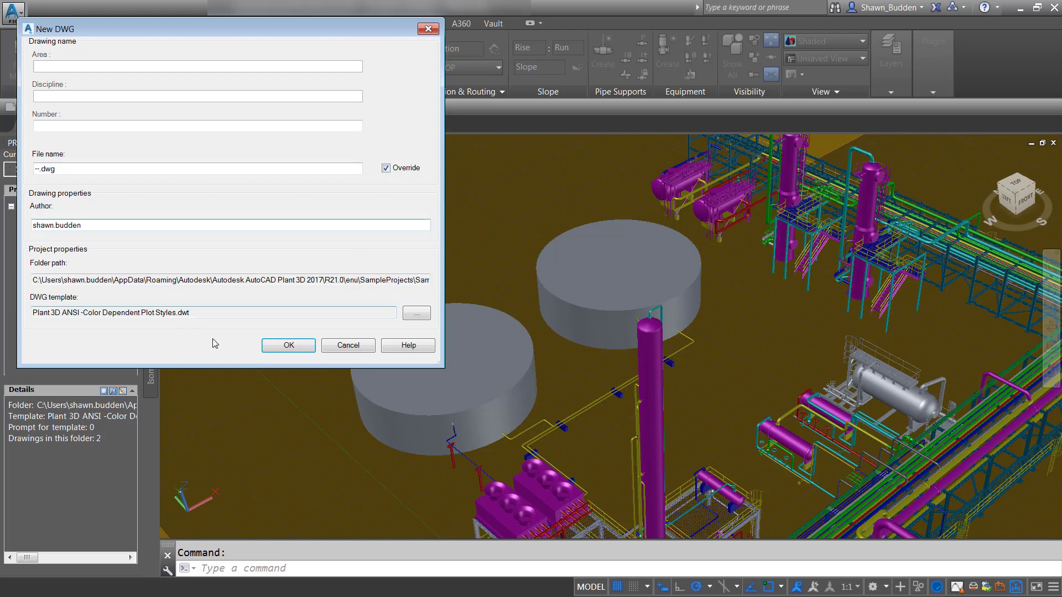
pyautogui.click(348, 345)
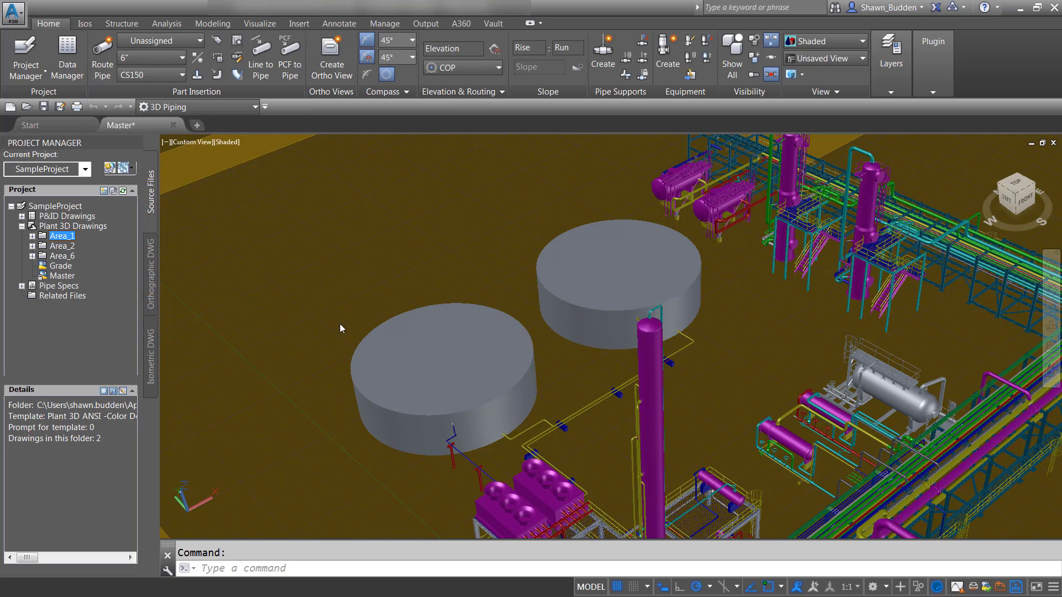